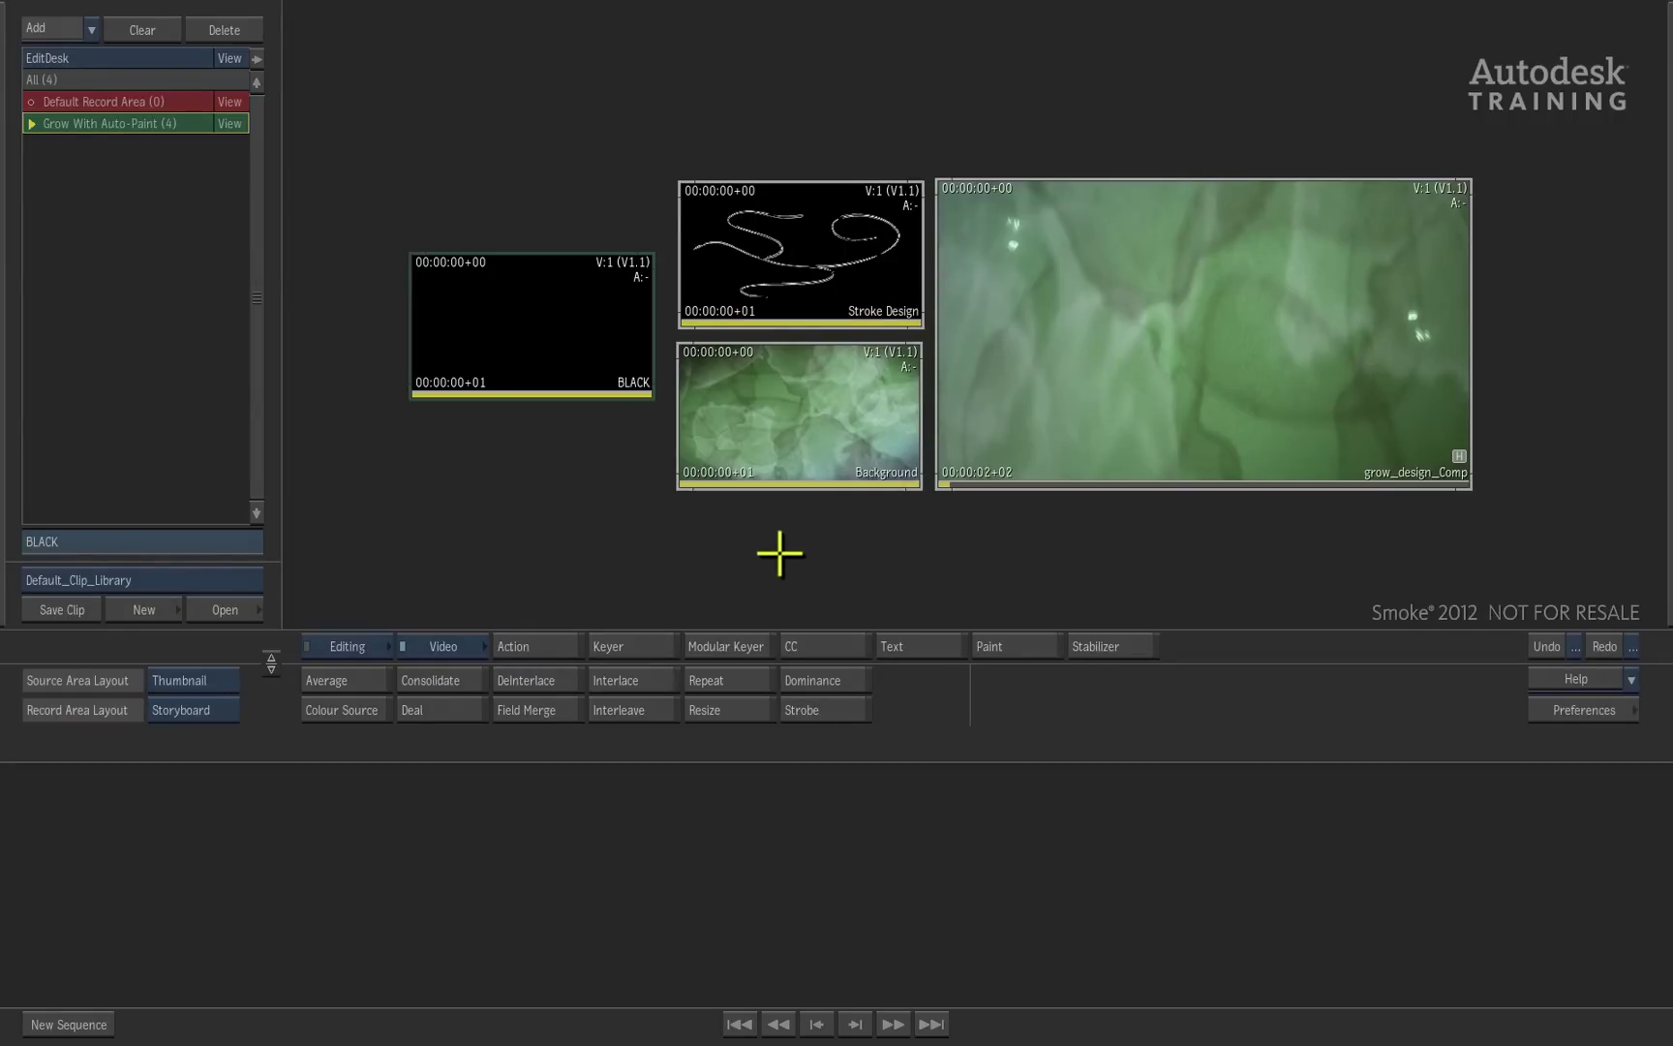
- Preview the Stroke Design clip full screen, then select the BLACK clip
{"action": "left_click", "coordinate": [805, 255]}
{"action": "double_click", "coordinate": [808, 259]}
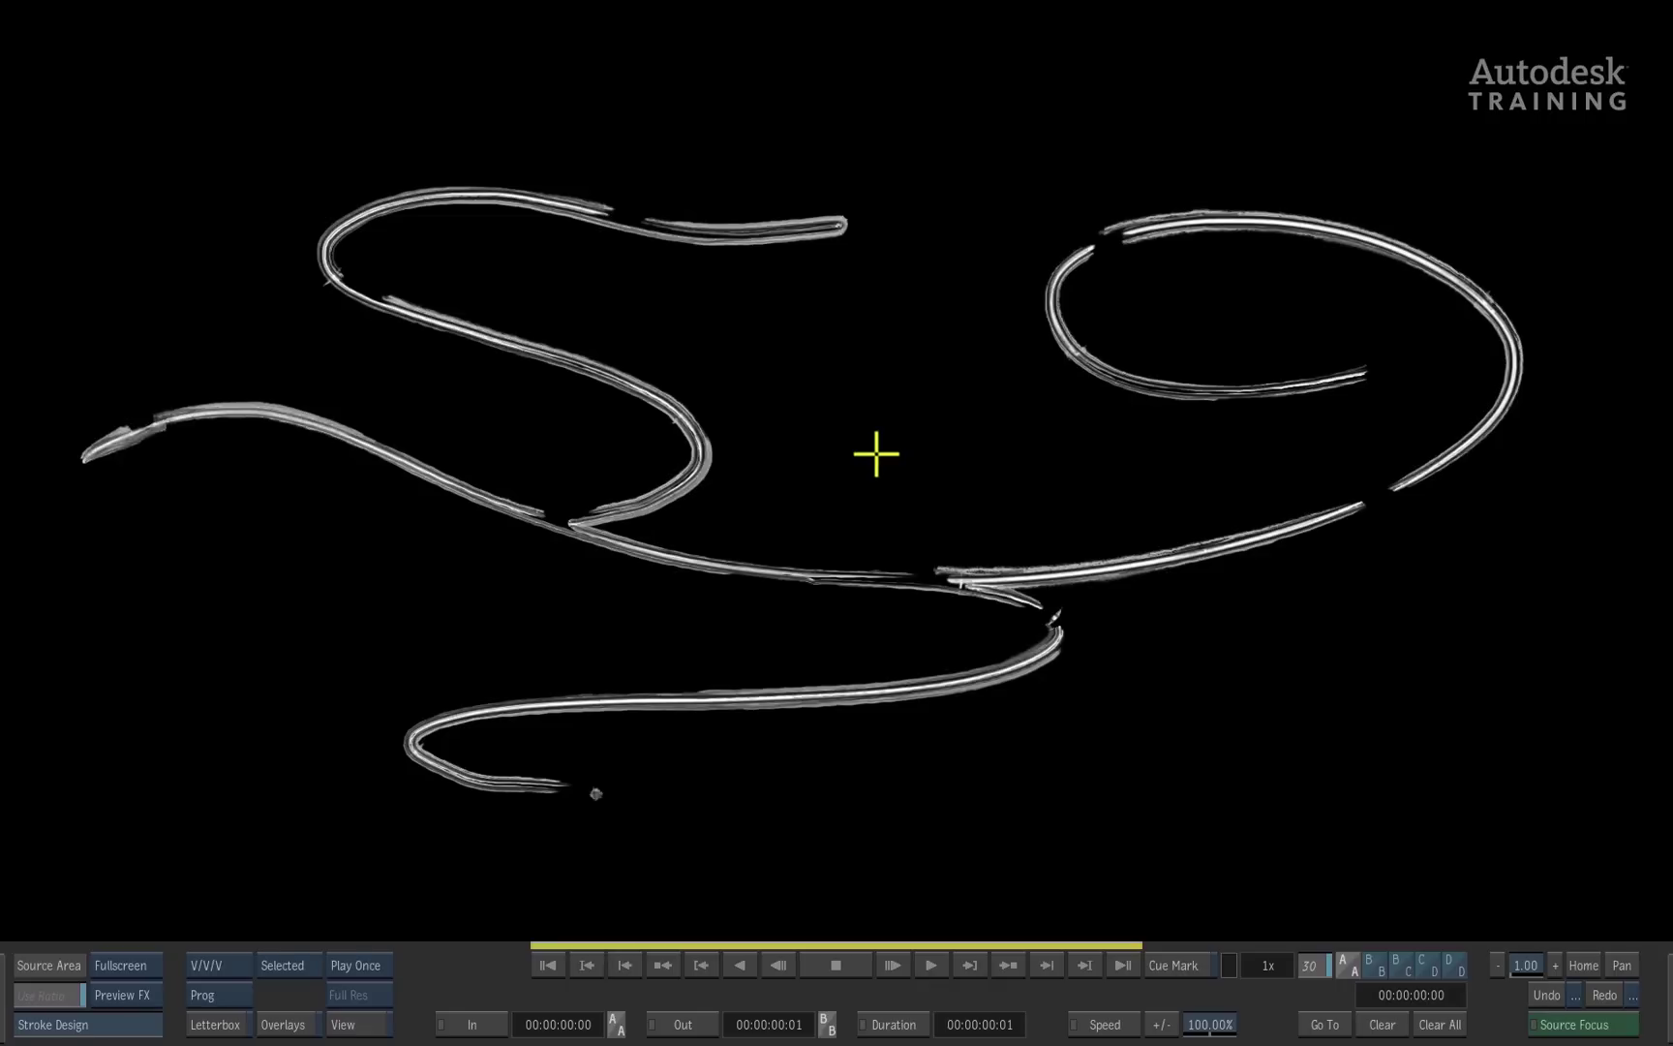
{"action": "left_click", "coordinate": [877, 453]}
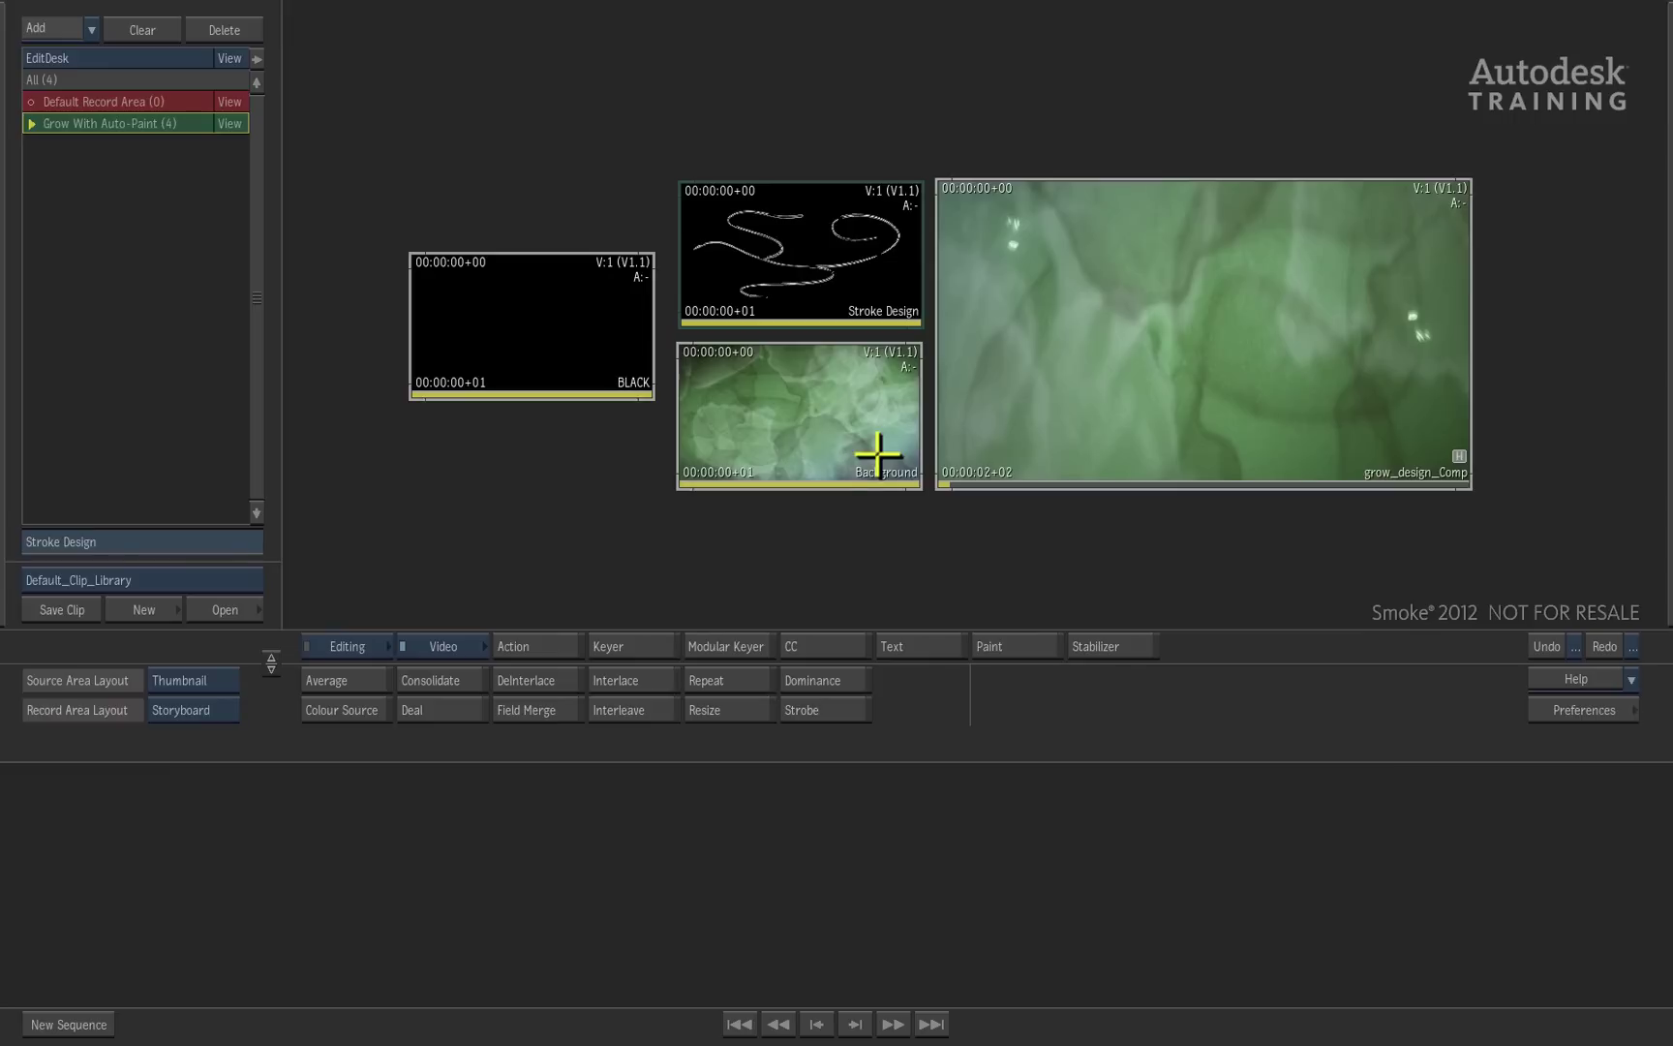
{"action": "left_click", "coordinate": [523, 350]}
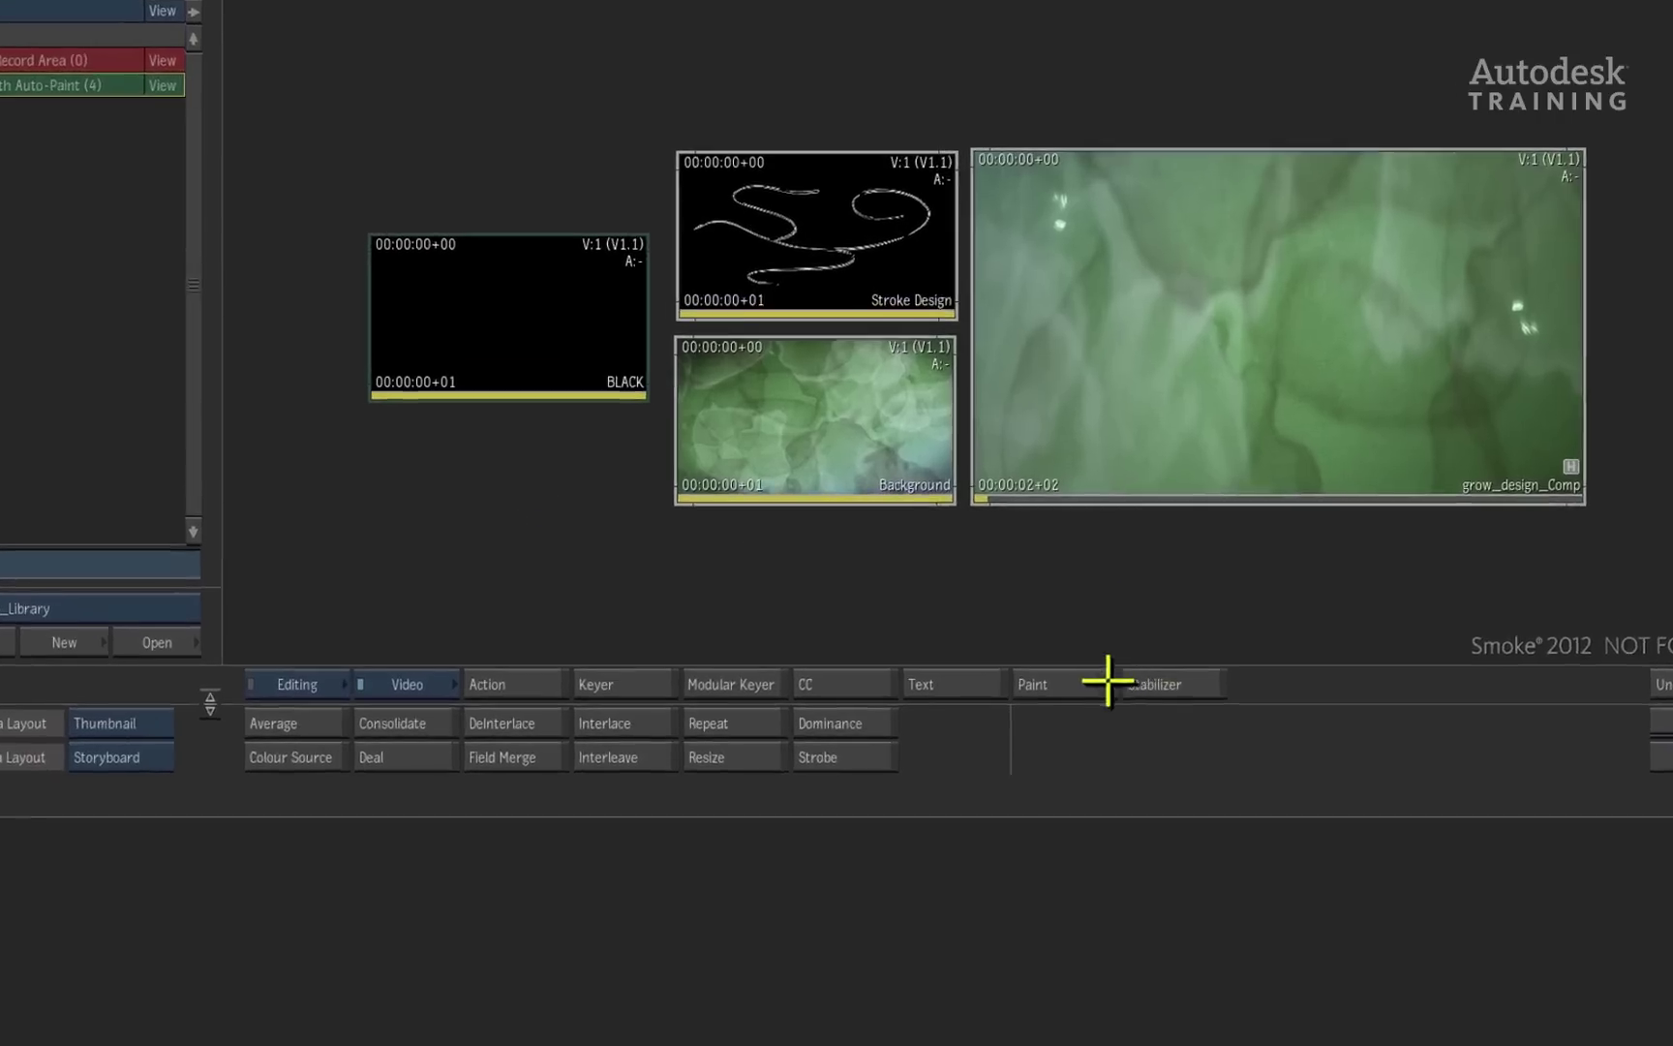
- Open the BLACK clip in Paint and set its end frame to 50
{"action": "left_click", "coordinate": [1007, 645]}
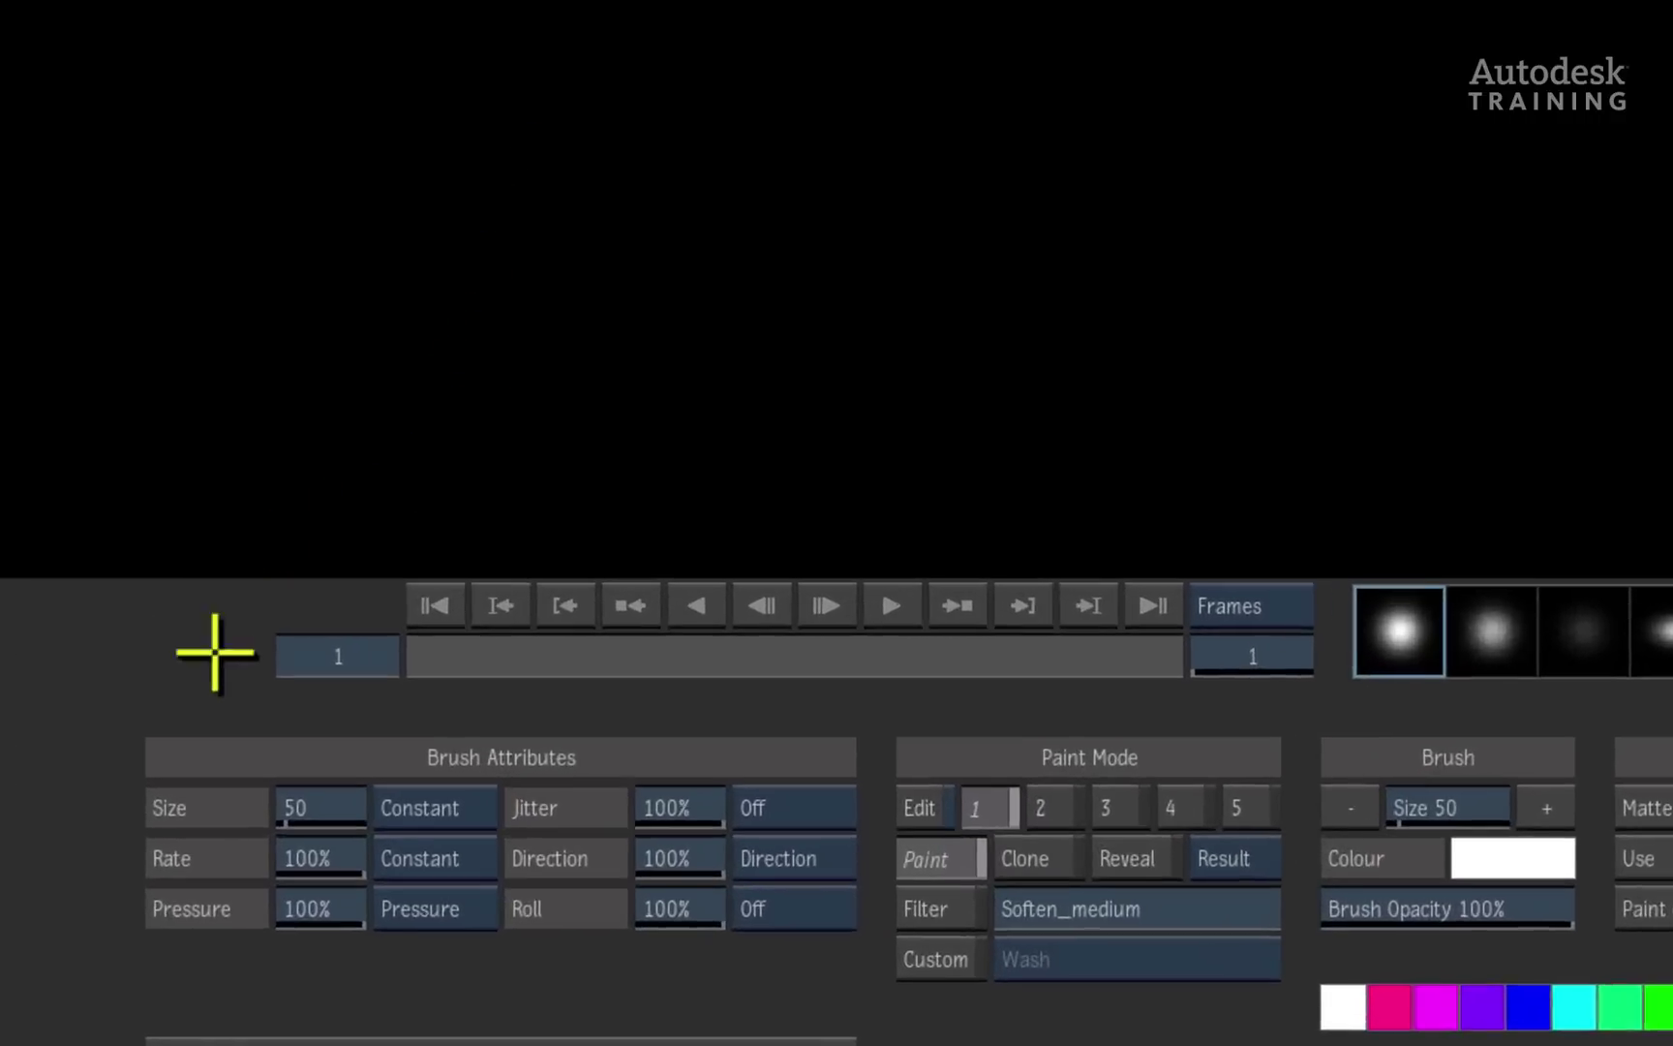
{"action": "left_click", "coordinate": [1266, 656]}
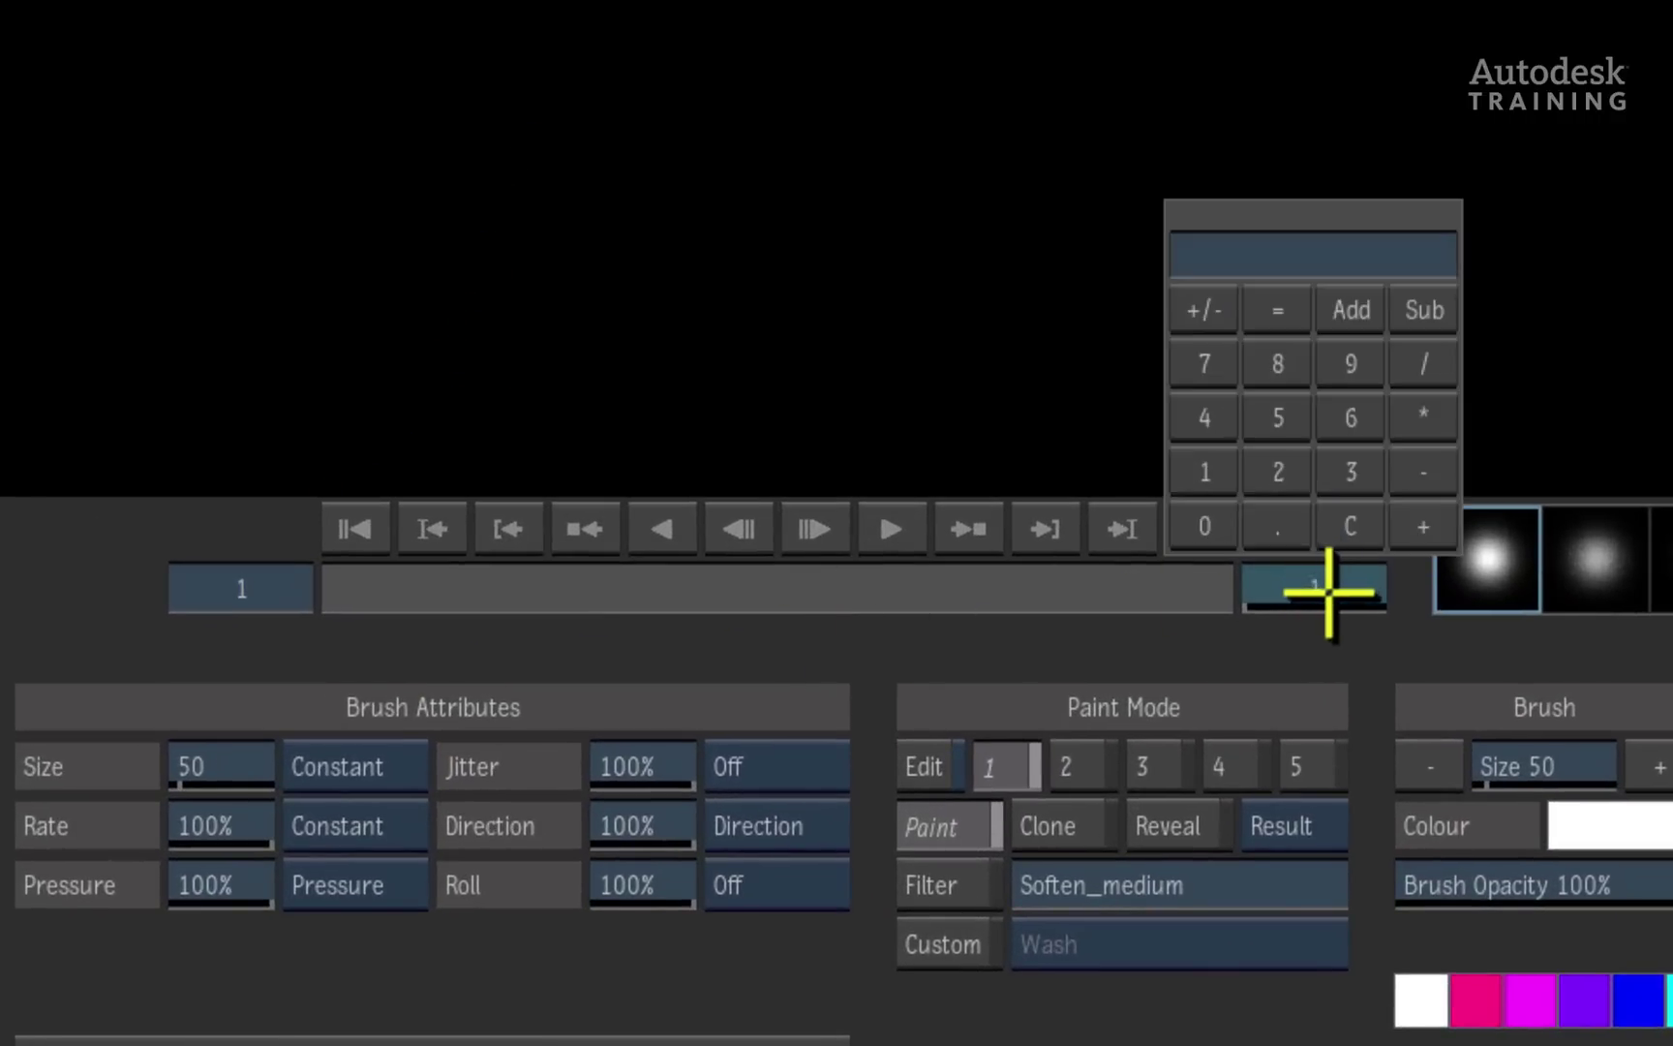
{"action": "type", "text": "50"}
{"action": "key", "text": "Return"}
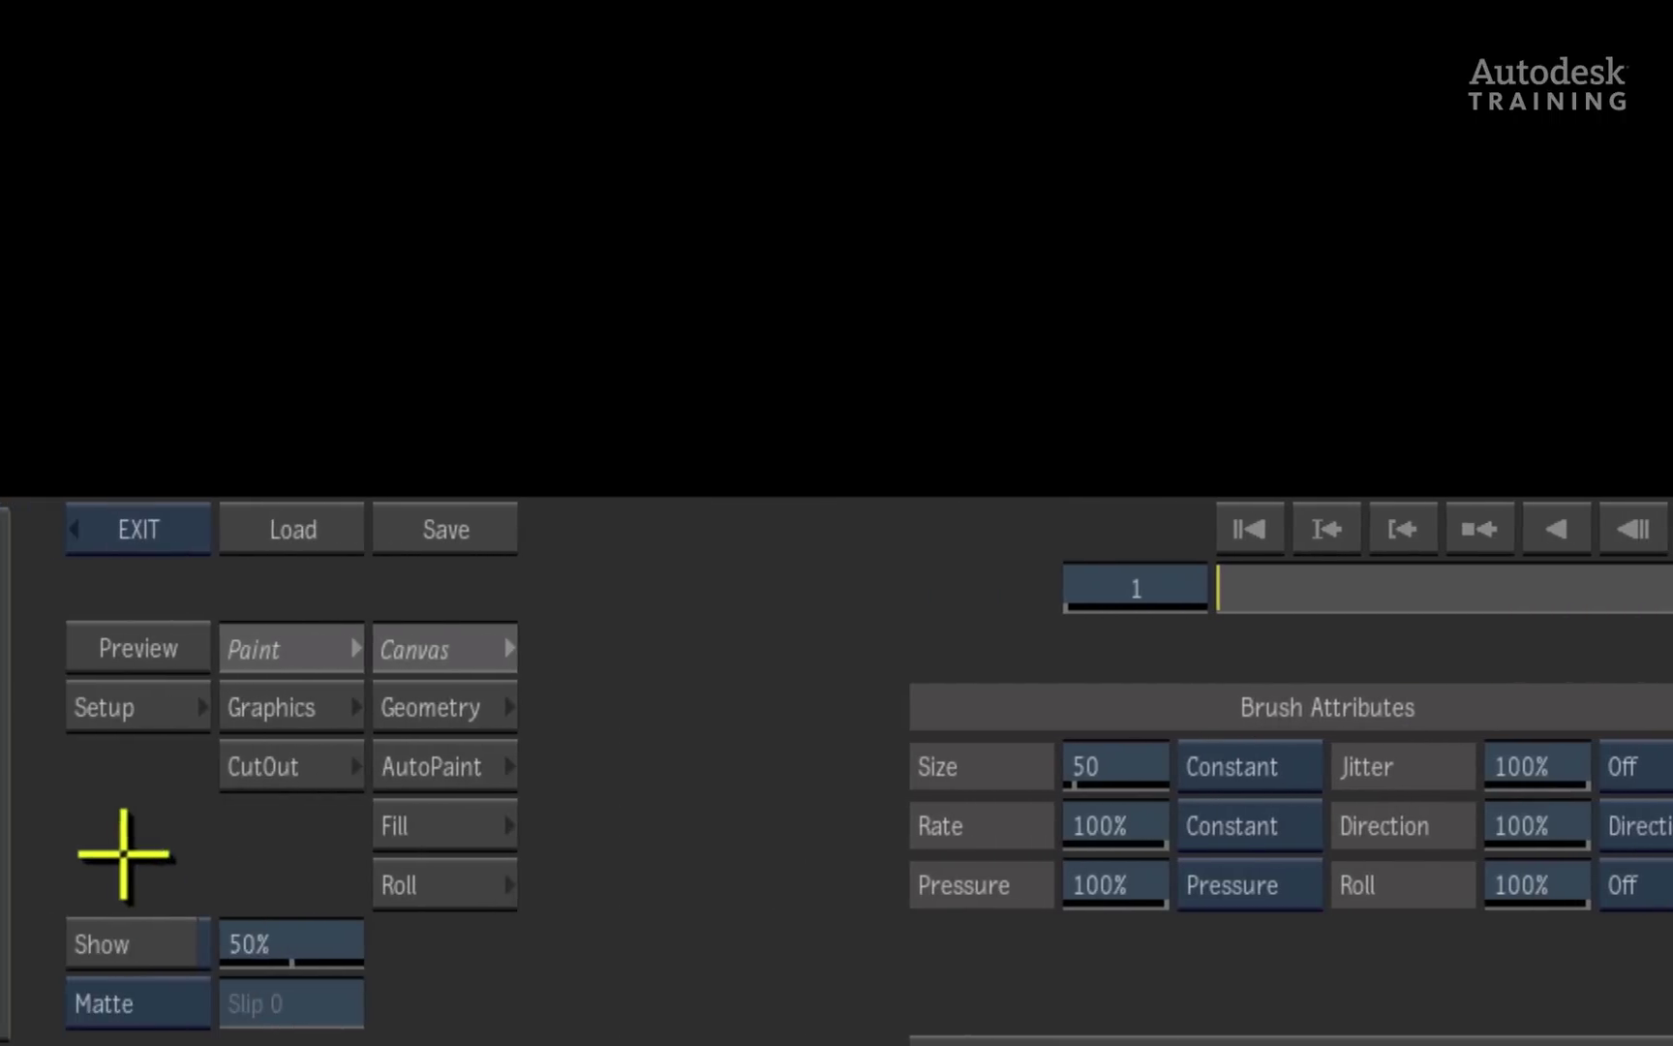
- Show the Back image as a tracing reference, toggling it off and on to compare
{"action": "left_click", "coordinate": [183, 931]}
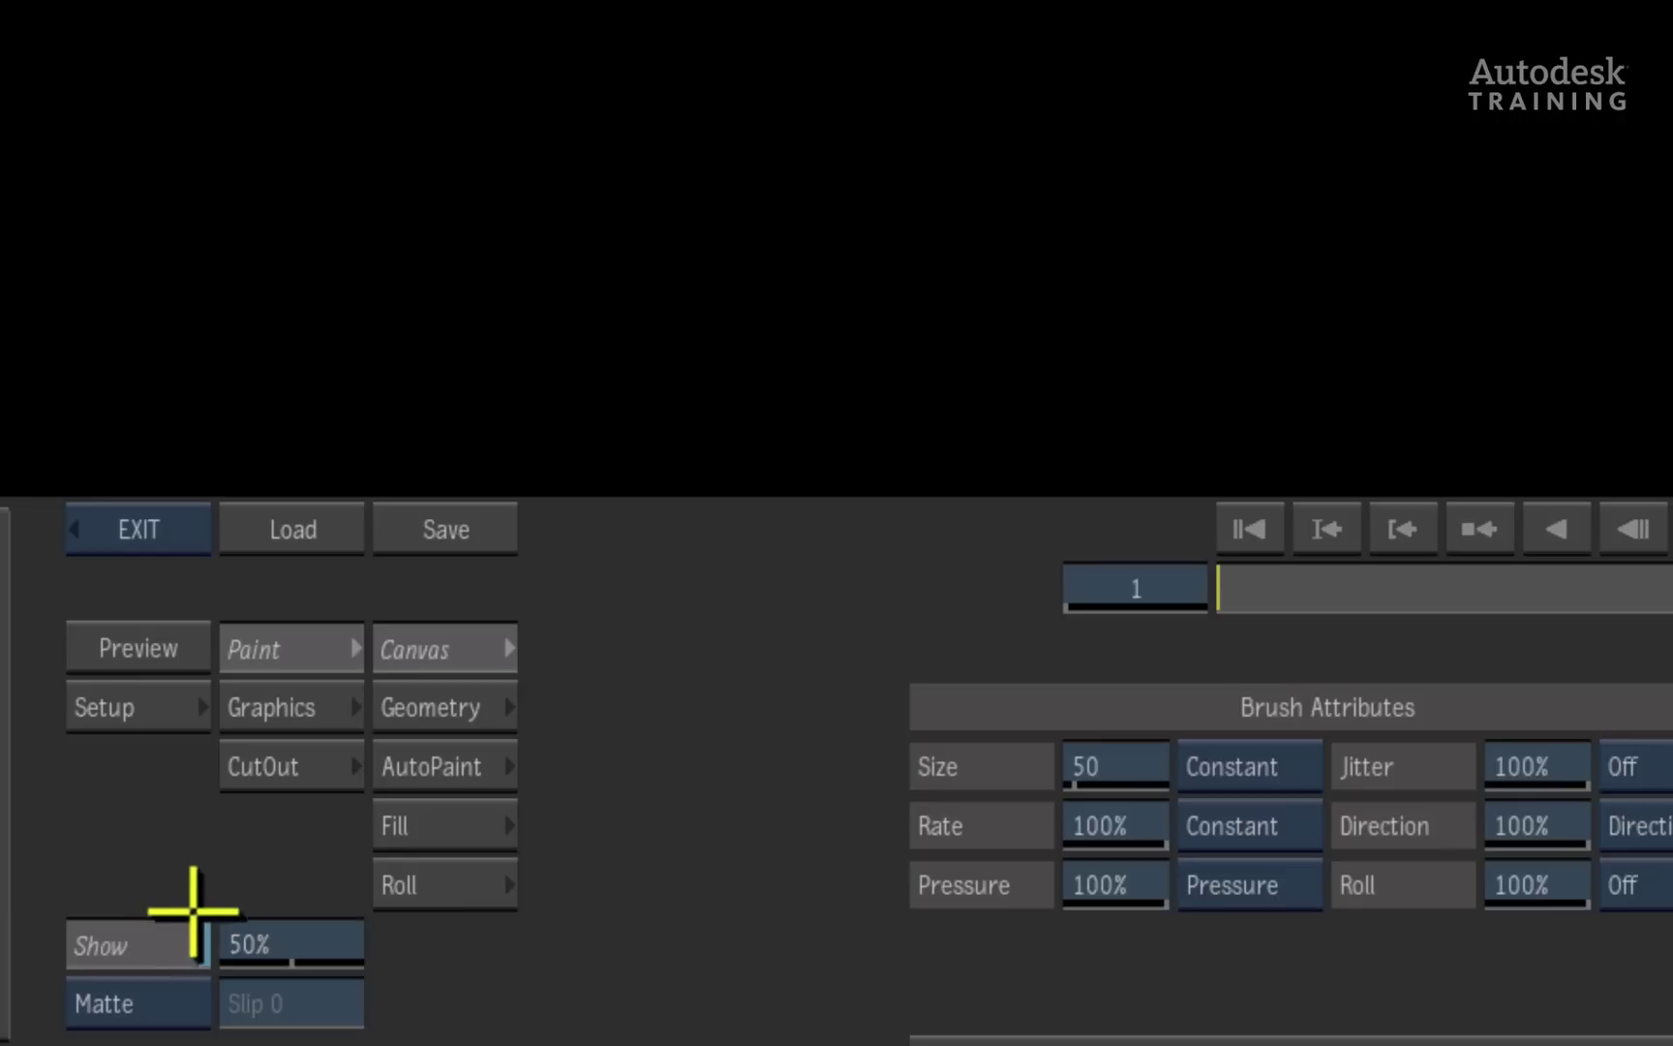
{"action": "left_click", "coordinate": [190, 1001]}
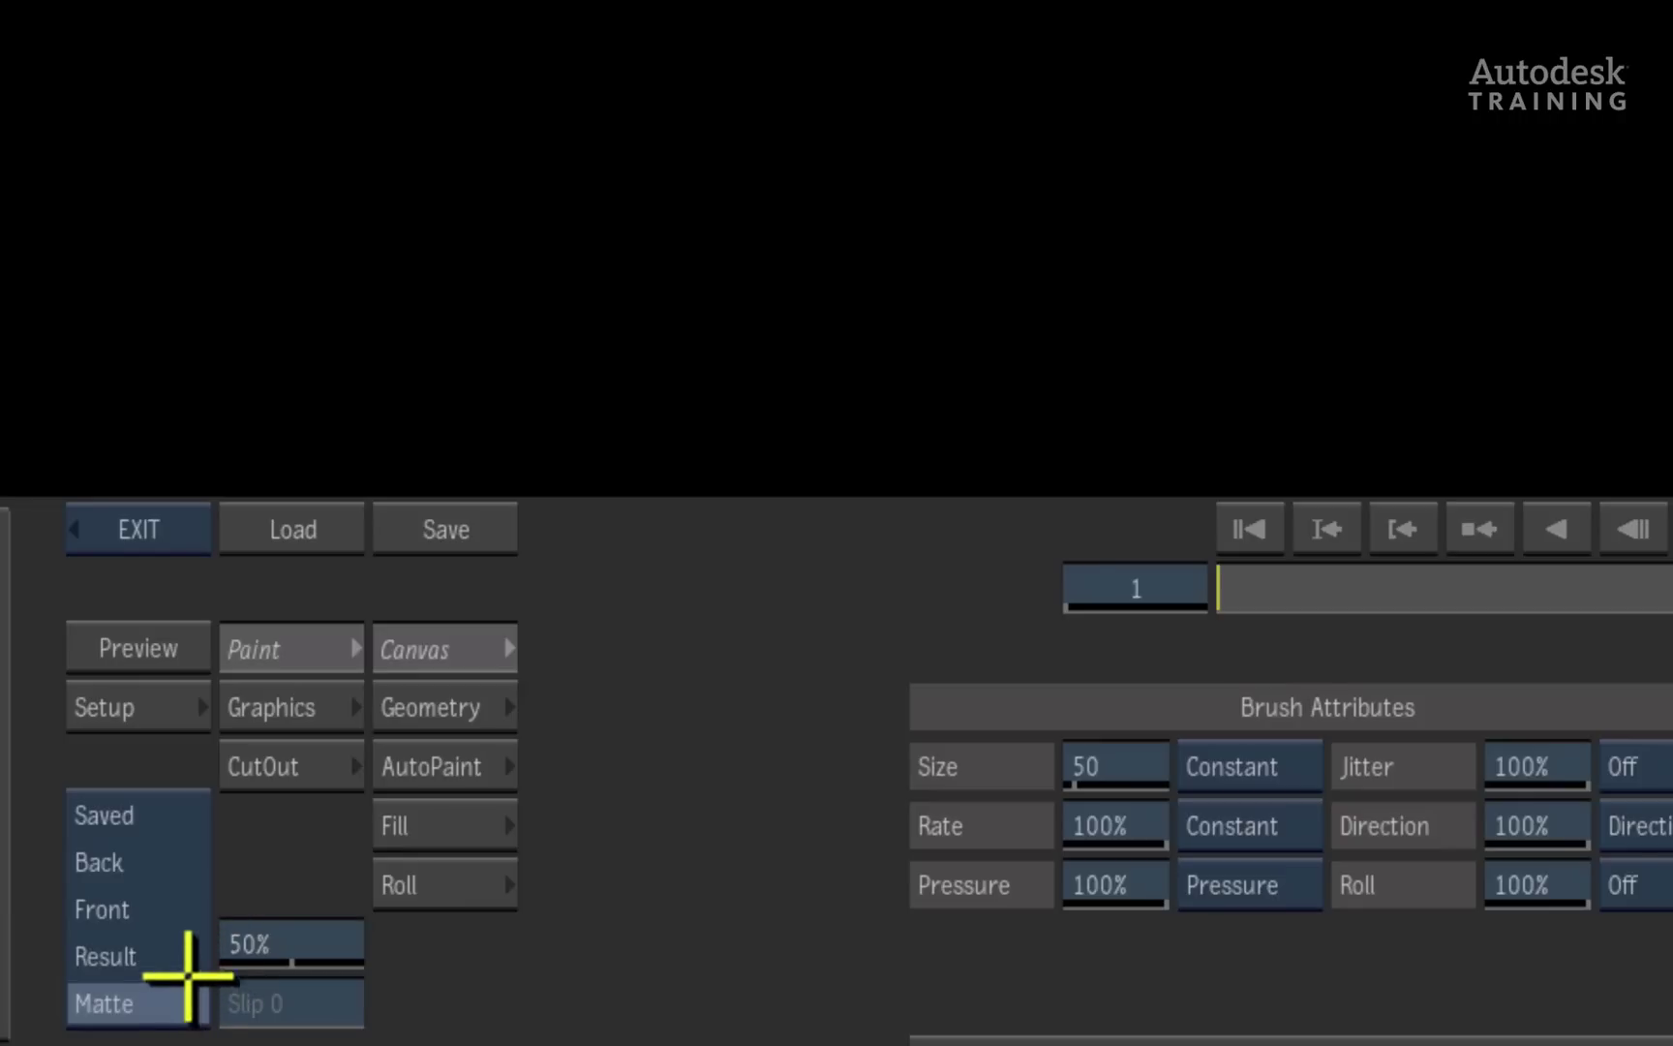
{"action": "left_click", "coordinate": [172, 862]}
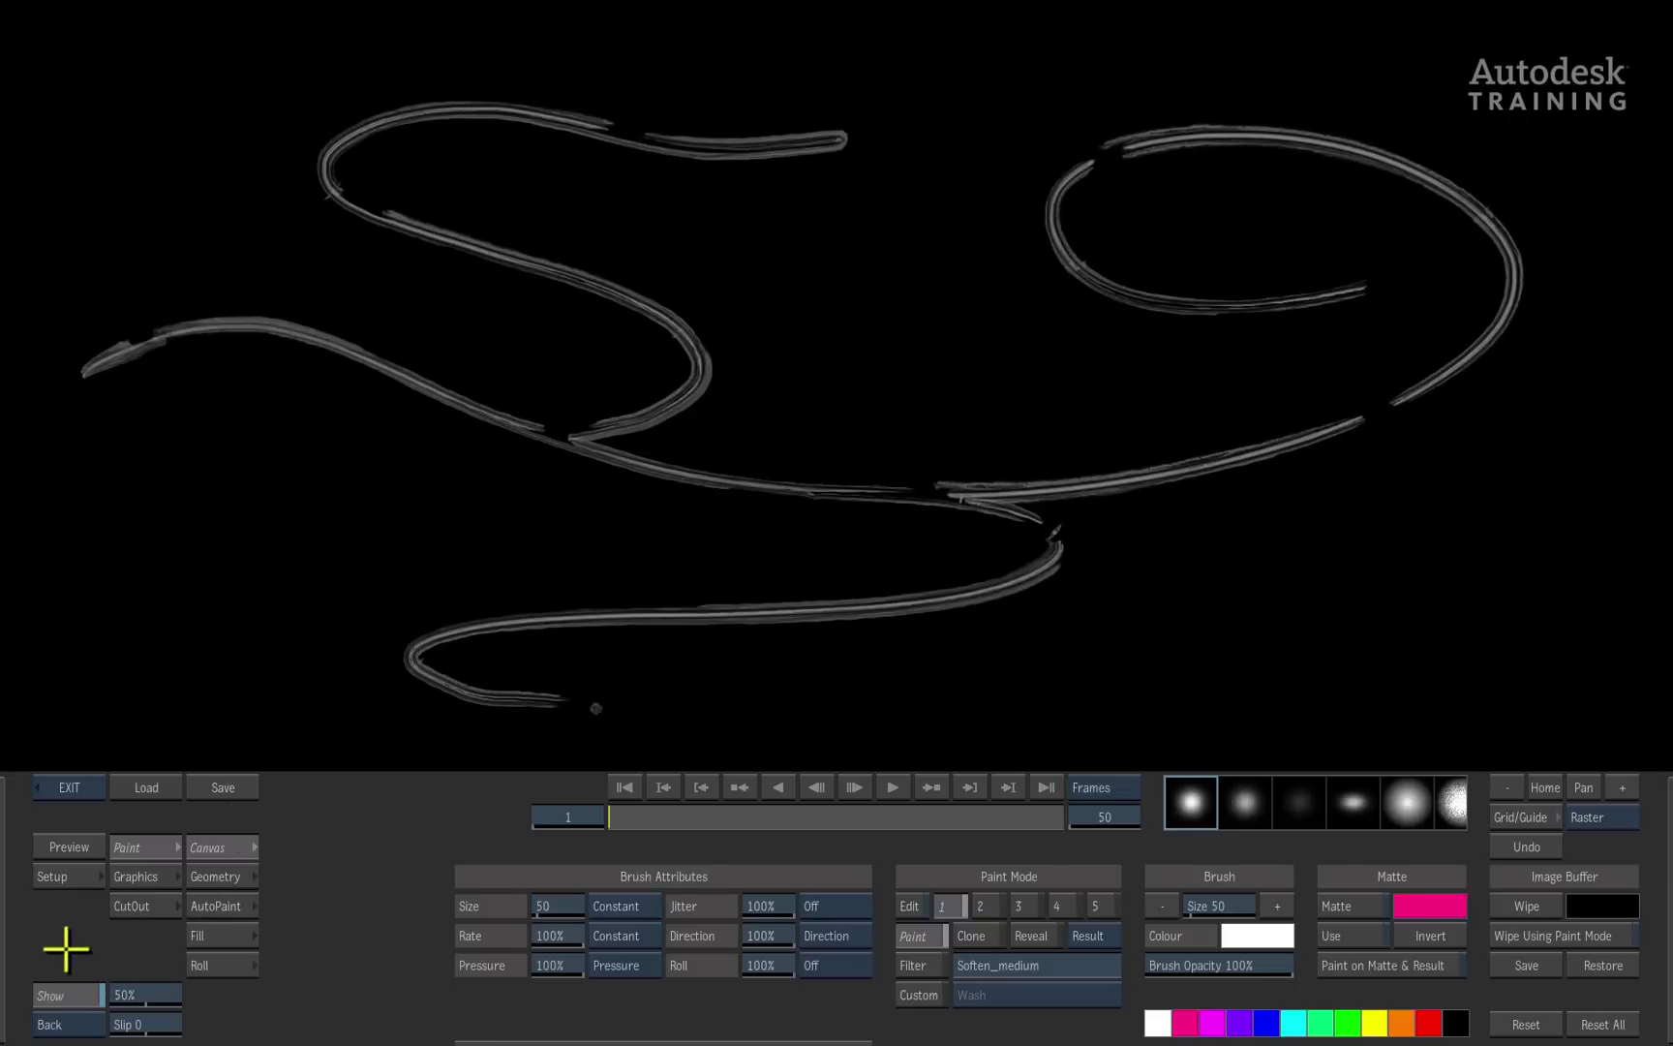
{"action": "left_click", "coordinate": [62, 1002]}
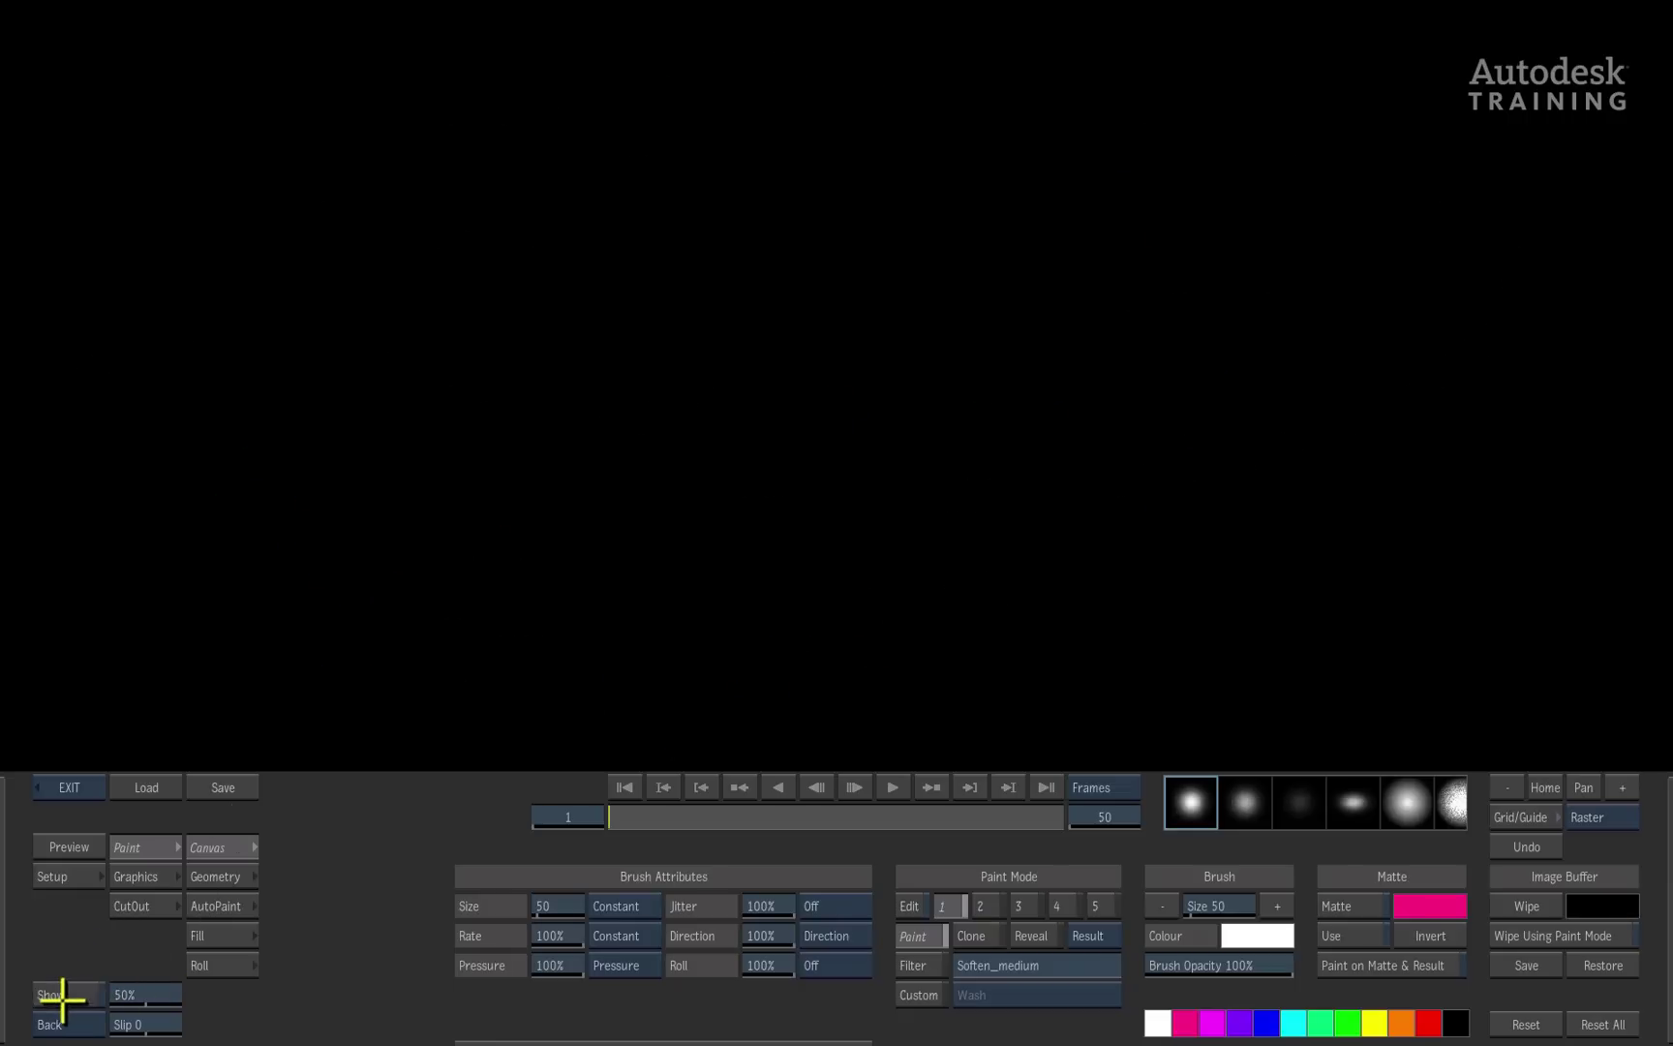
{"action": "left_click", "coordinate": [66, 994]}
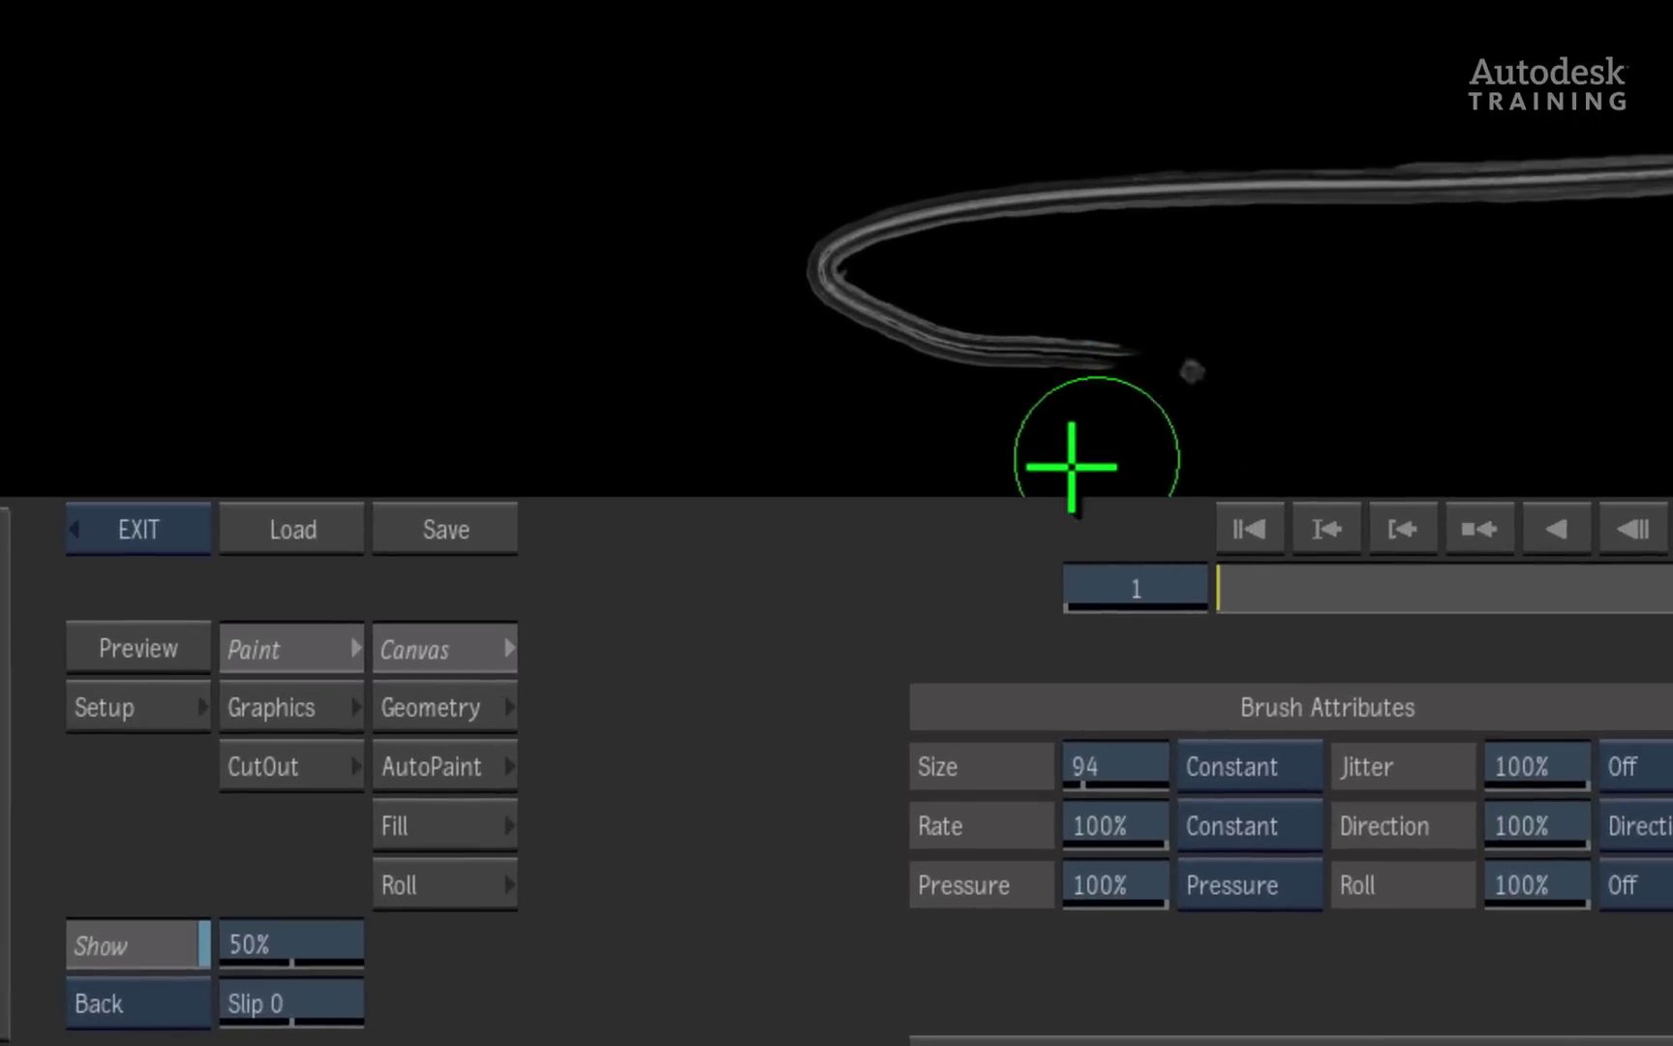
- Set the AutoPaint Options mode to User
{"action": "left_click", "coordinate": [426, 772]}
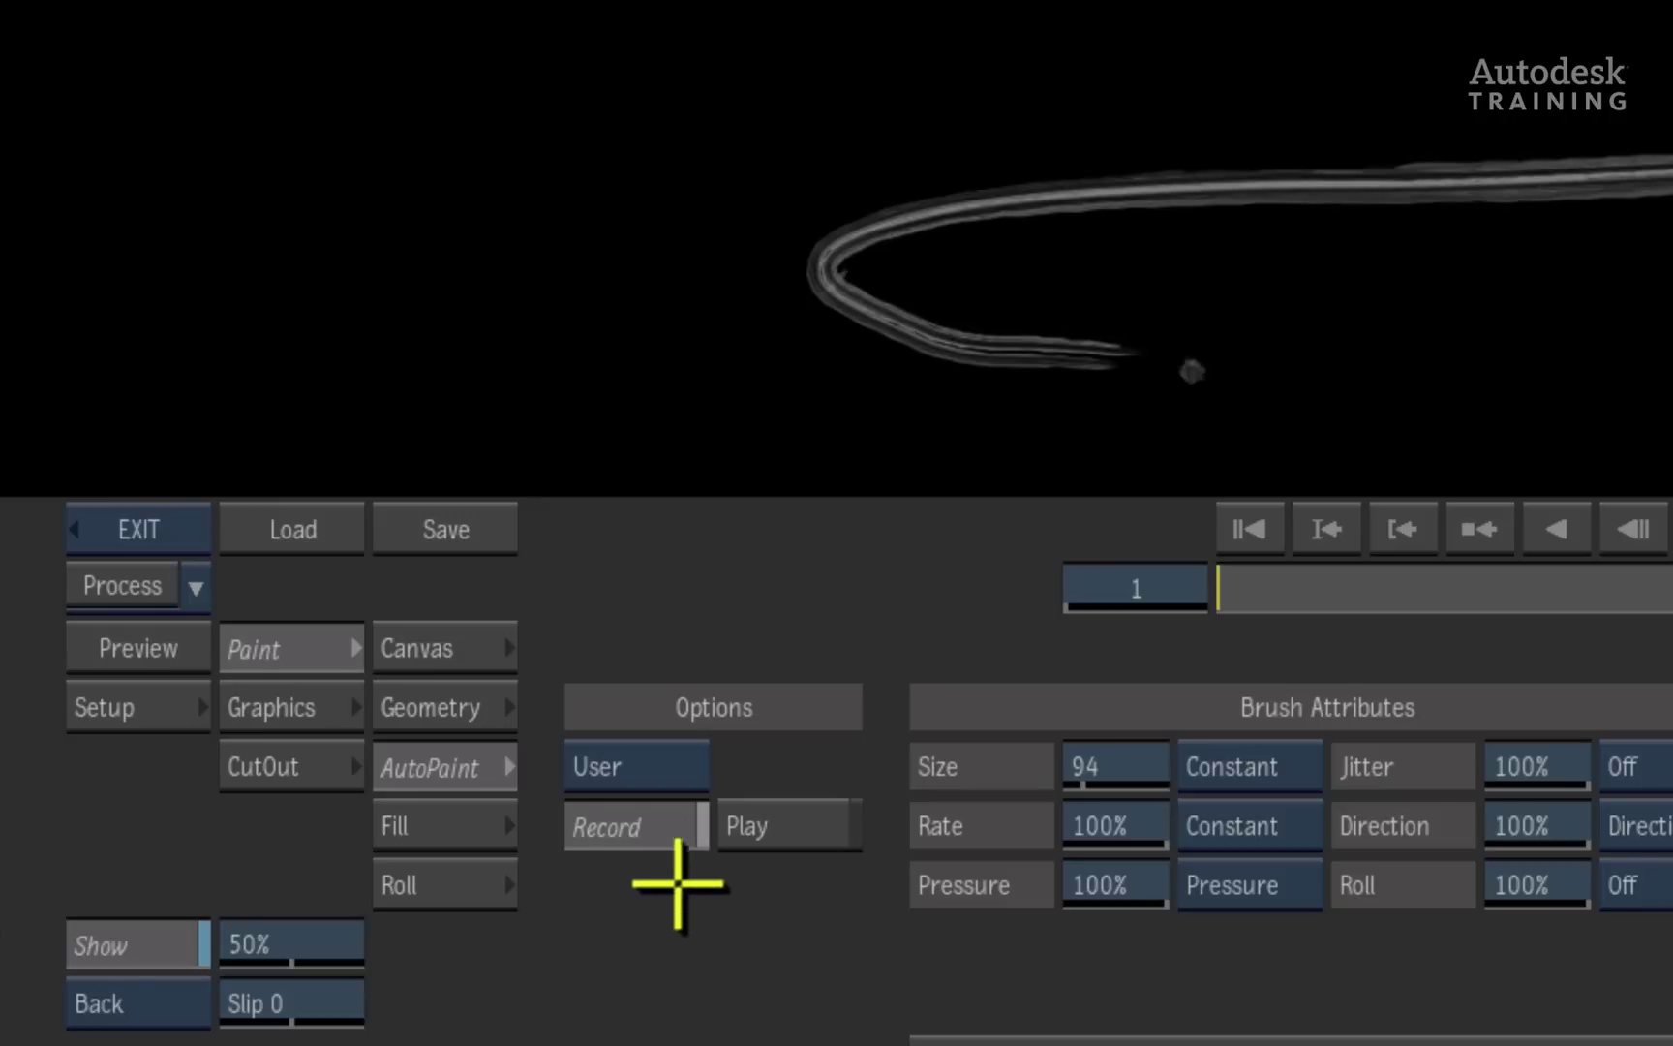
{"action": "left_click", "coordinate": [671, 760]}
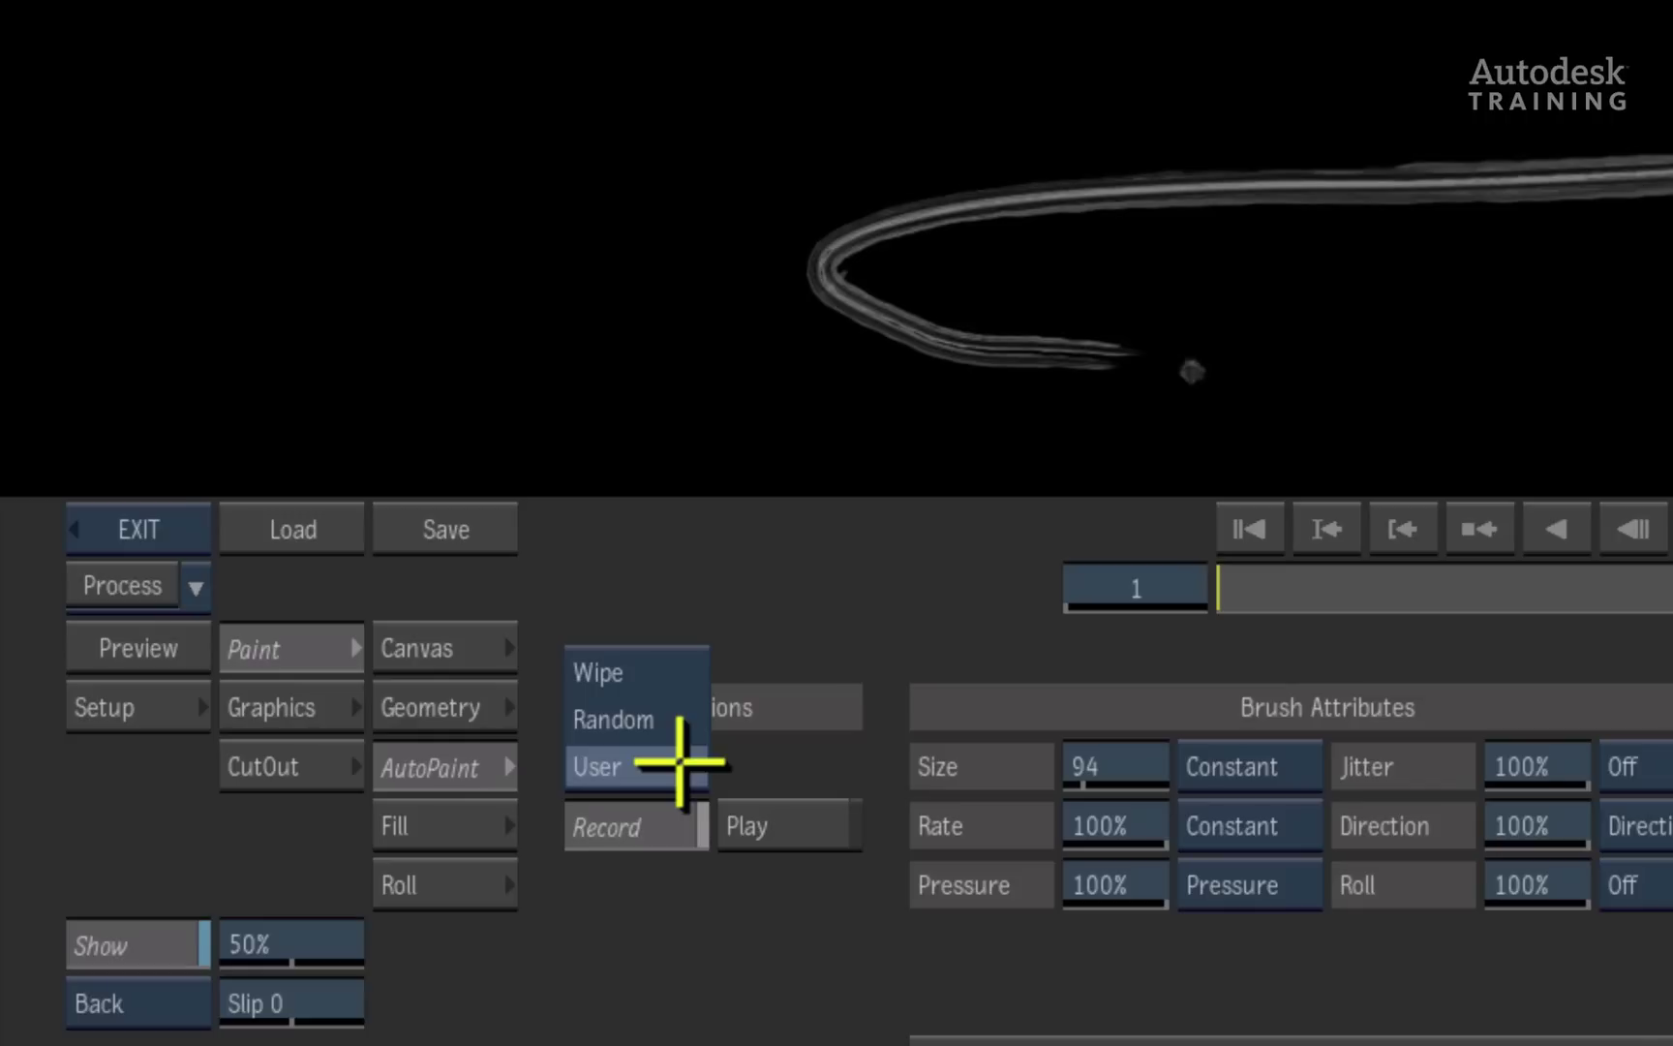
{"action": "left_click", "coordinate": [678, 765]}
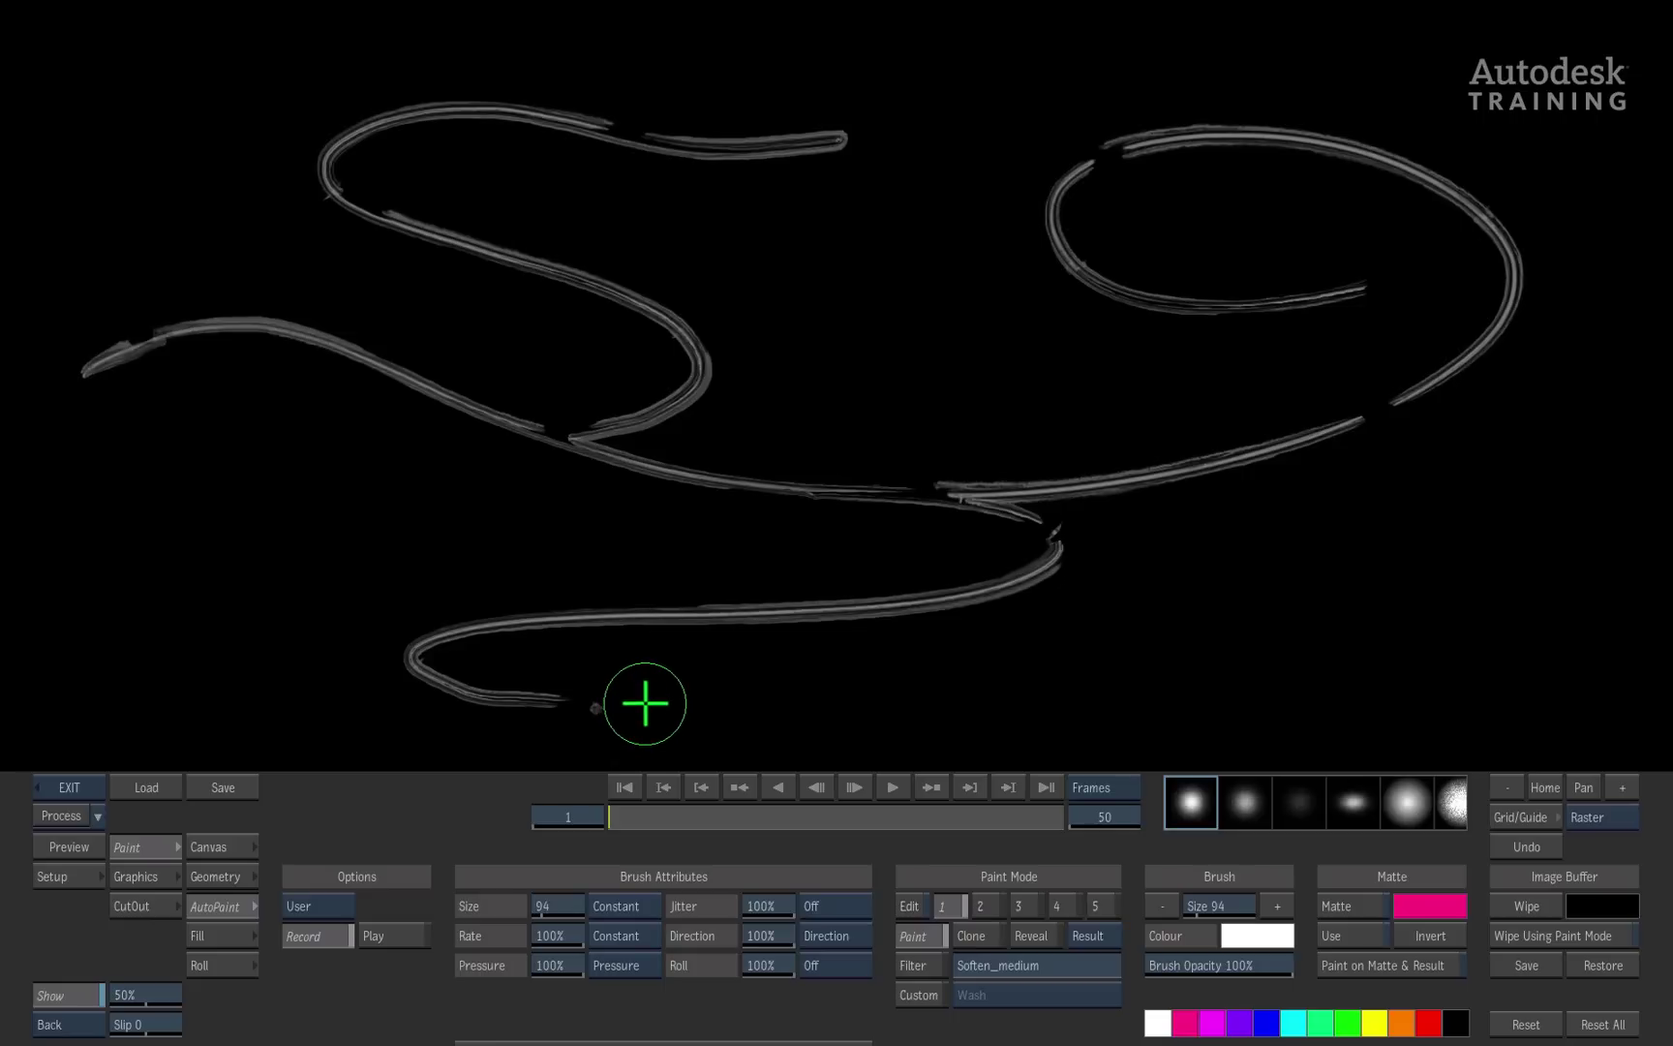
- Record a soft white stroke along the lower curve and switch to Play
{"action": "mouse_move", "coordinate": [645, 704]}
{"action": "left_mouse_down"}
{"action": "mouse_move", "coordinate": [473, 701]}
{"action": "mouse_move", "coordinate": [430, 668]}
{"action": "mouse_move", "coordinate": [450, 645]}
{"action": "mouse_move", "coordinate": [529, 633]}
{"action": "mouse_move", "coordinate": [925, 597]}
{"action": "mouse_move", "coordinate": [1014, 574]}
{"action": "mouse_move", "coordinate": [1036, 545]}
{"action": "mouse_move", "coordinate": [916, 506]}
{"action": "mouse_move", "coordinate": [559, 460]}
{"action": "mouse_move", "coordinate": [298, 333]}
{"action": "mouse_move", "coordinate": [197, 337]}
{"action": "mouse_move", "coordinate": [77, 379]}
{"action": "left_mouse_up"}
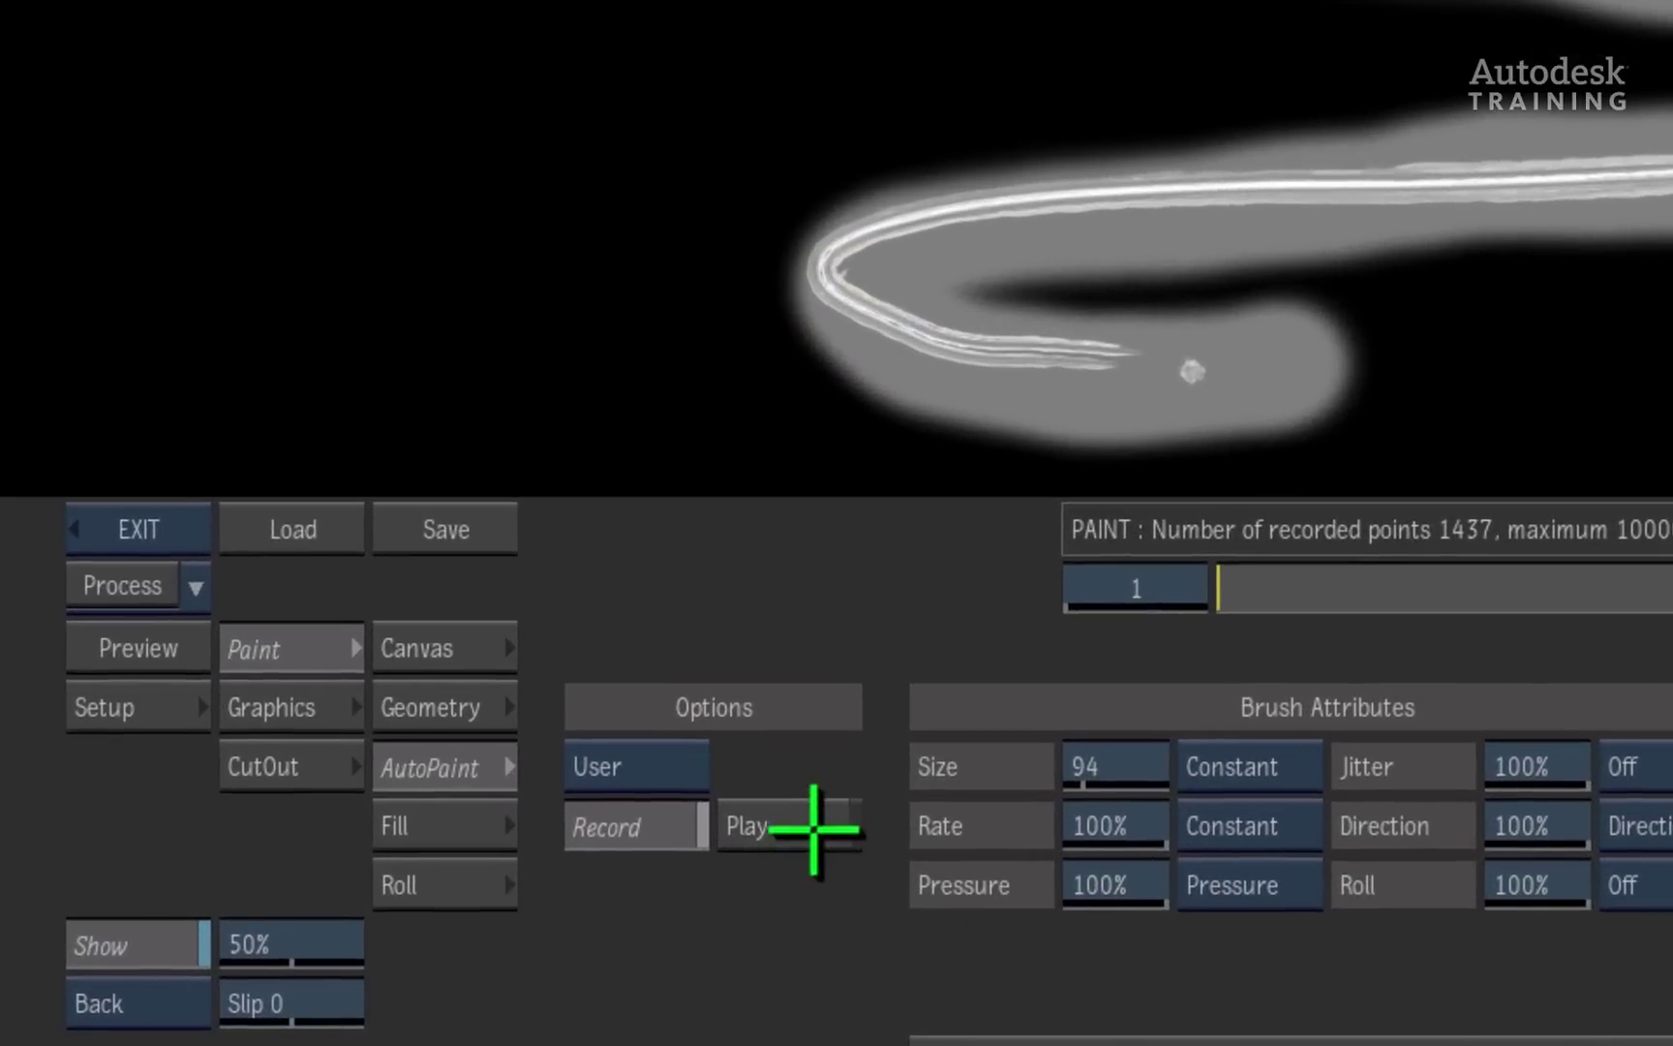
{"action": "left_click", "coordinate": [406, 936]}
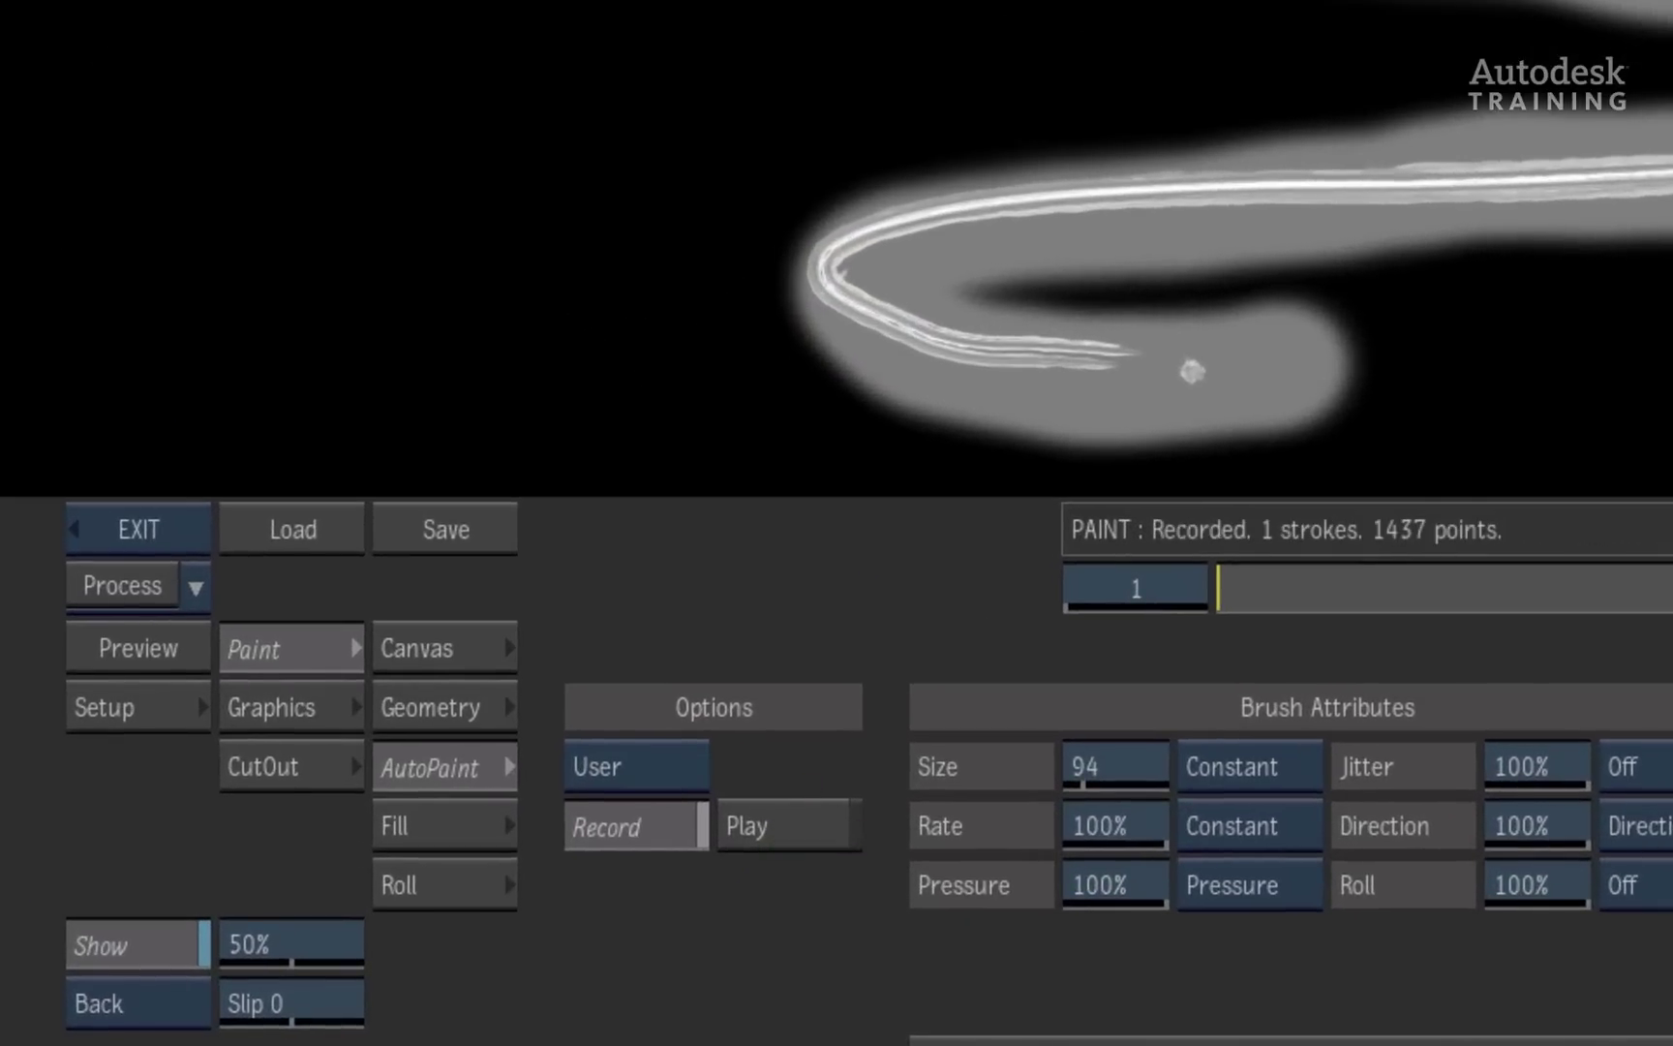
{"action": "left_click", "coordinate": [784, 830]}
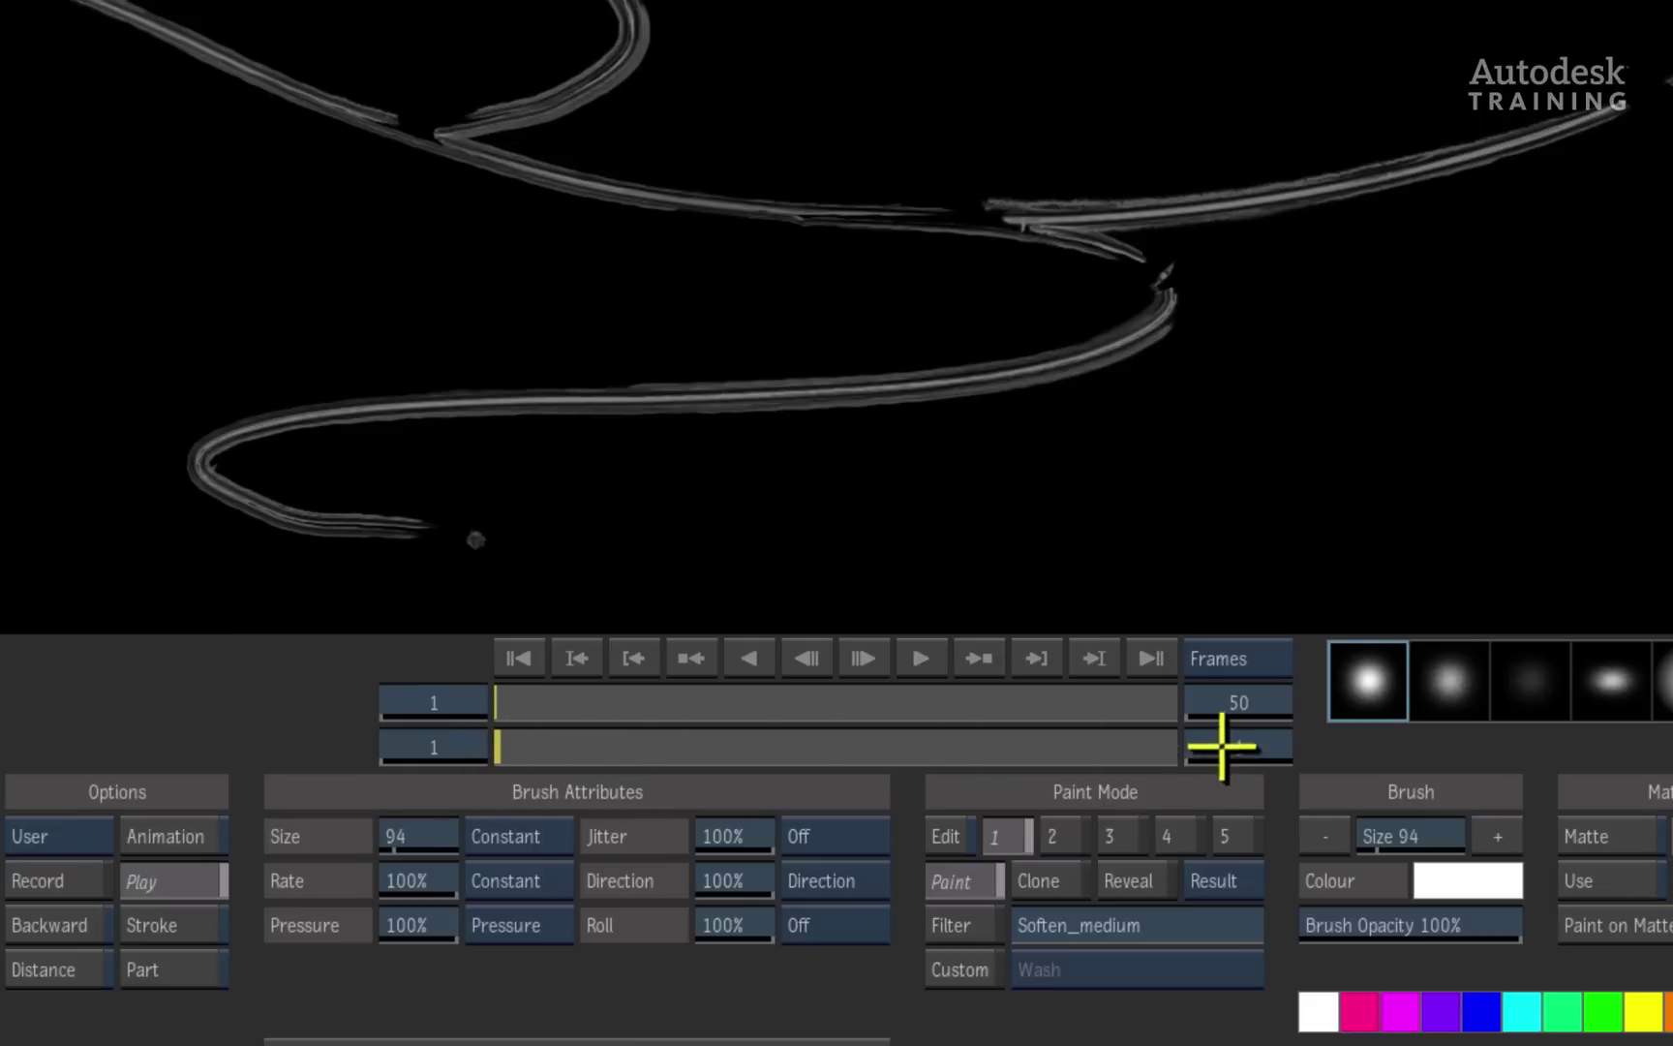
- Extend the playback range to frame 50, process the stroke, and check frame 24
{"action": "left_click_drag", "start_coordinate": [1212, 746], "coordinate": [1296, 728]}
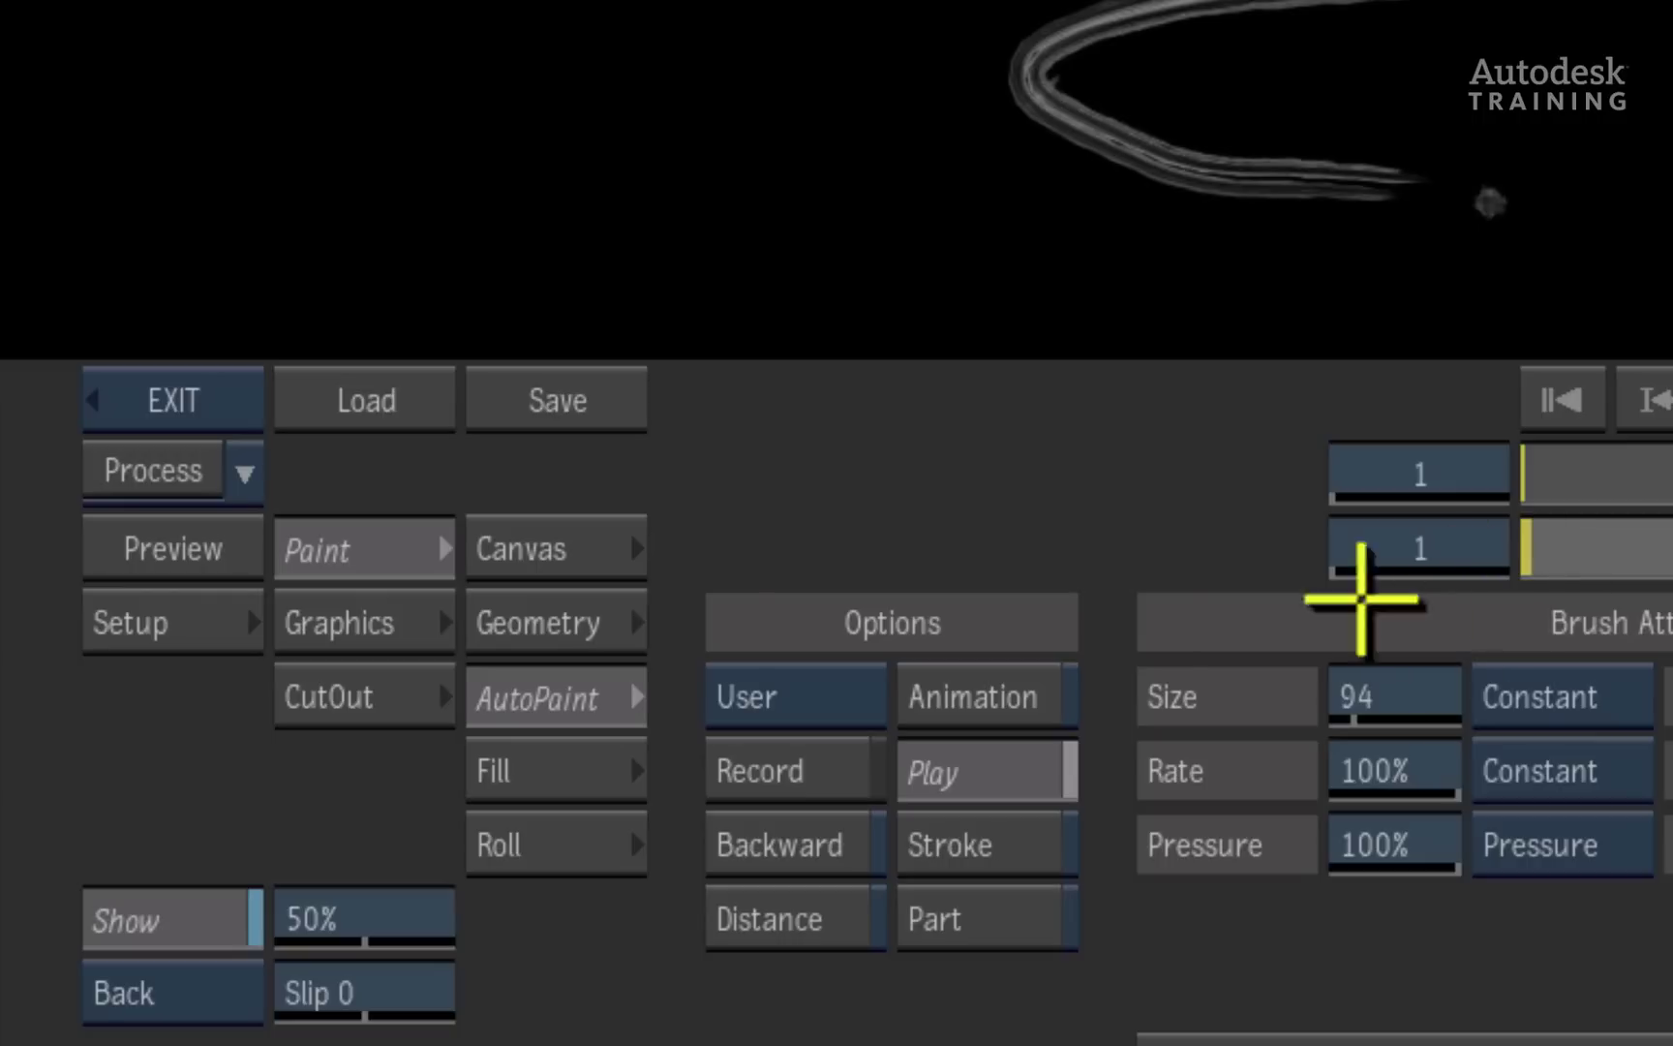
{"action": "left_click", "coordinate": [165, 471]}
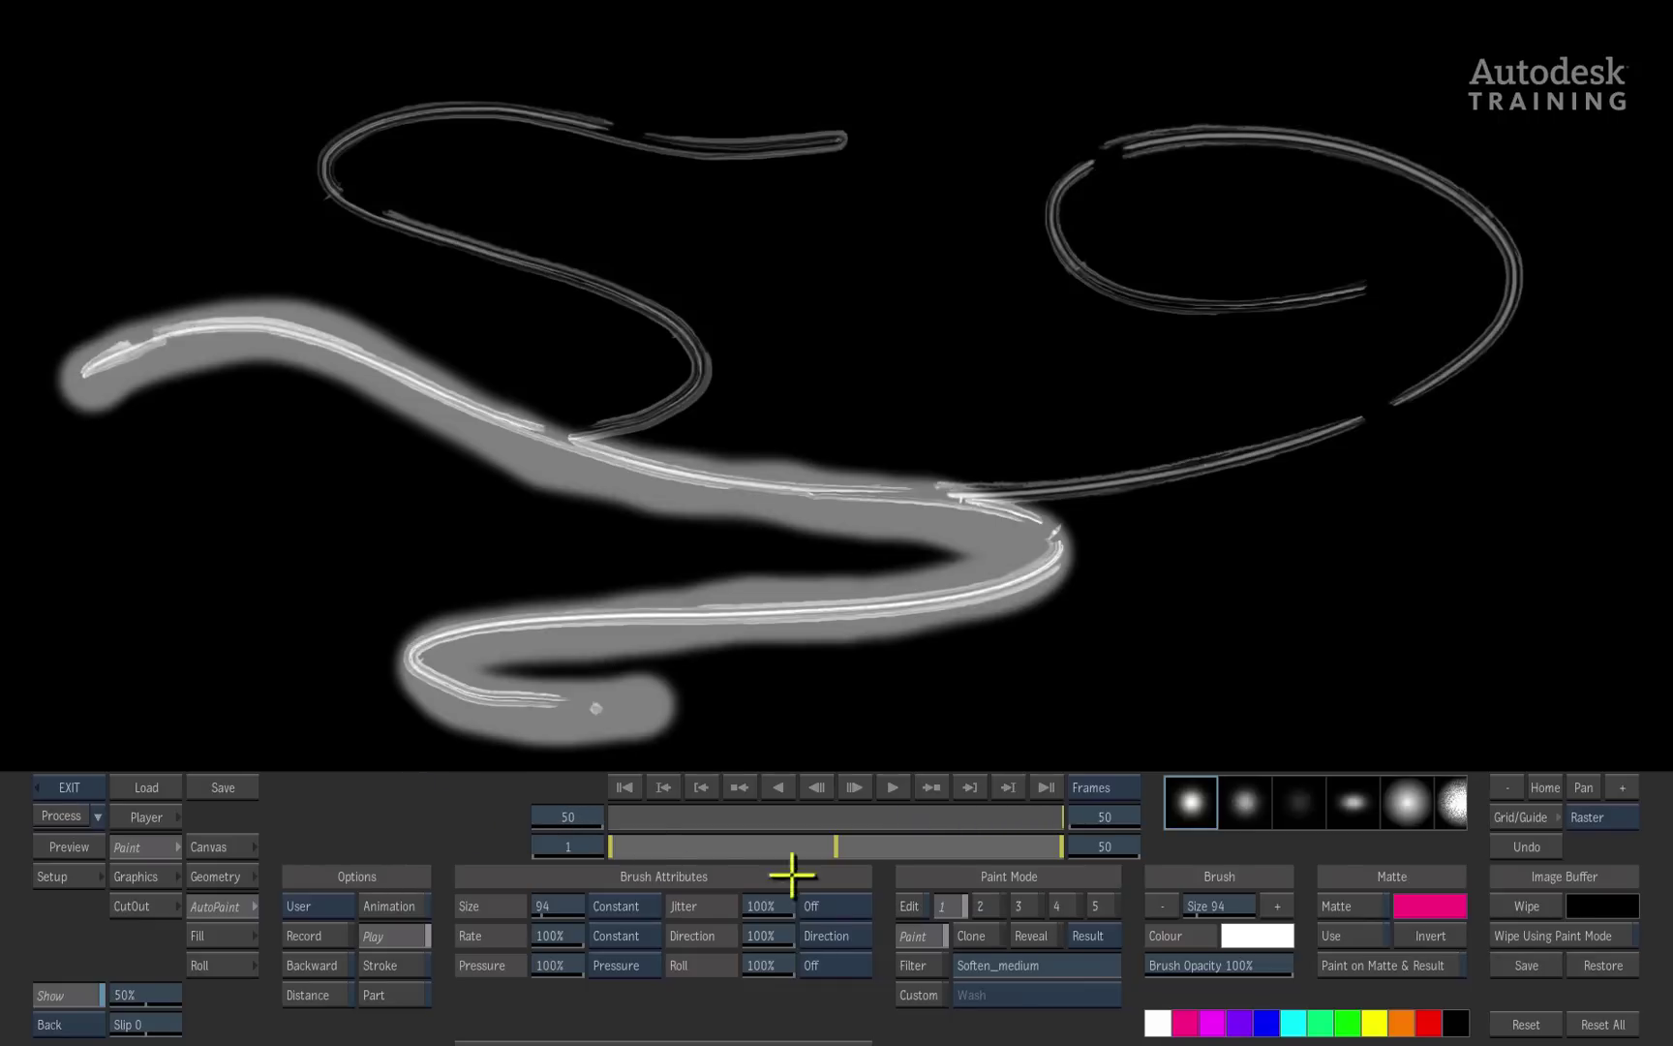
{"action": "mouse_move", "coordinate": [1049, 810]}
{"action": "left_mouse_down"}
{"action": "mouse_move", "coordinate": [807, 810]}
{"action": "mouse_move", "coordinate": [846, 796]}
{"action": "mouse_move", "coordinate": [860, 820]}
{"action": "left_mouse_up"}
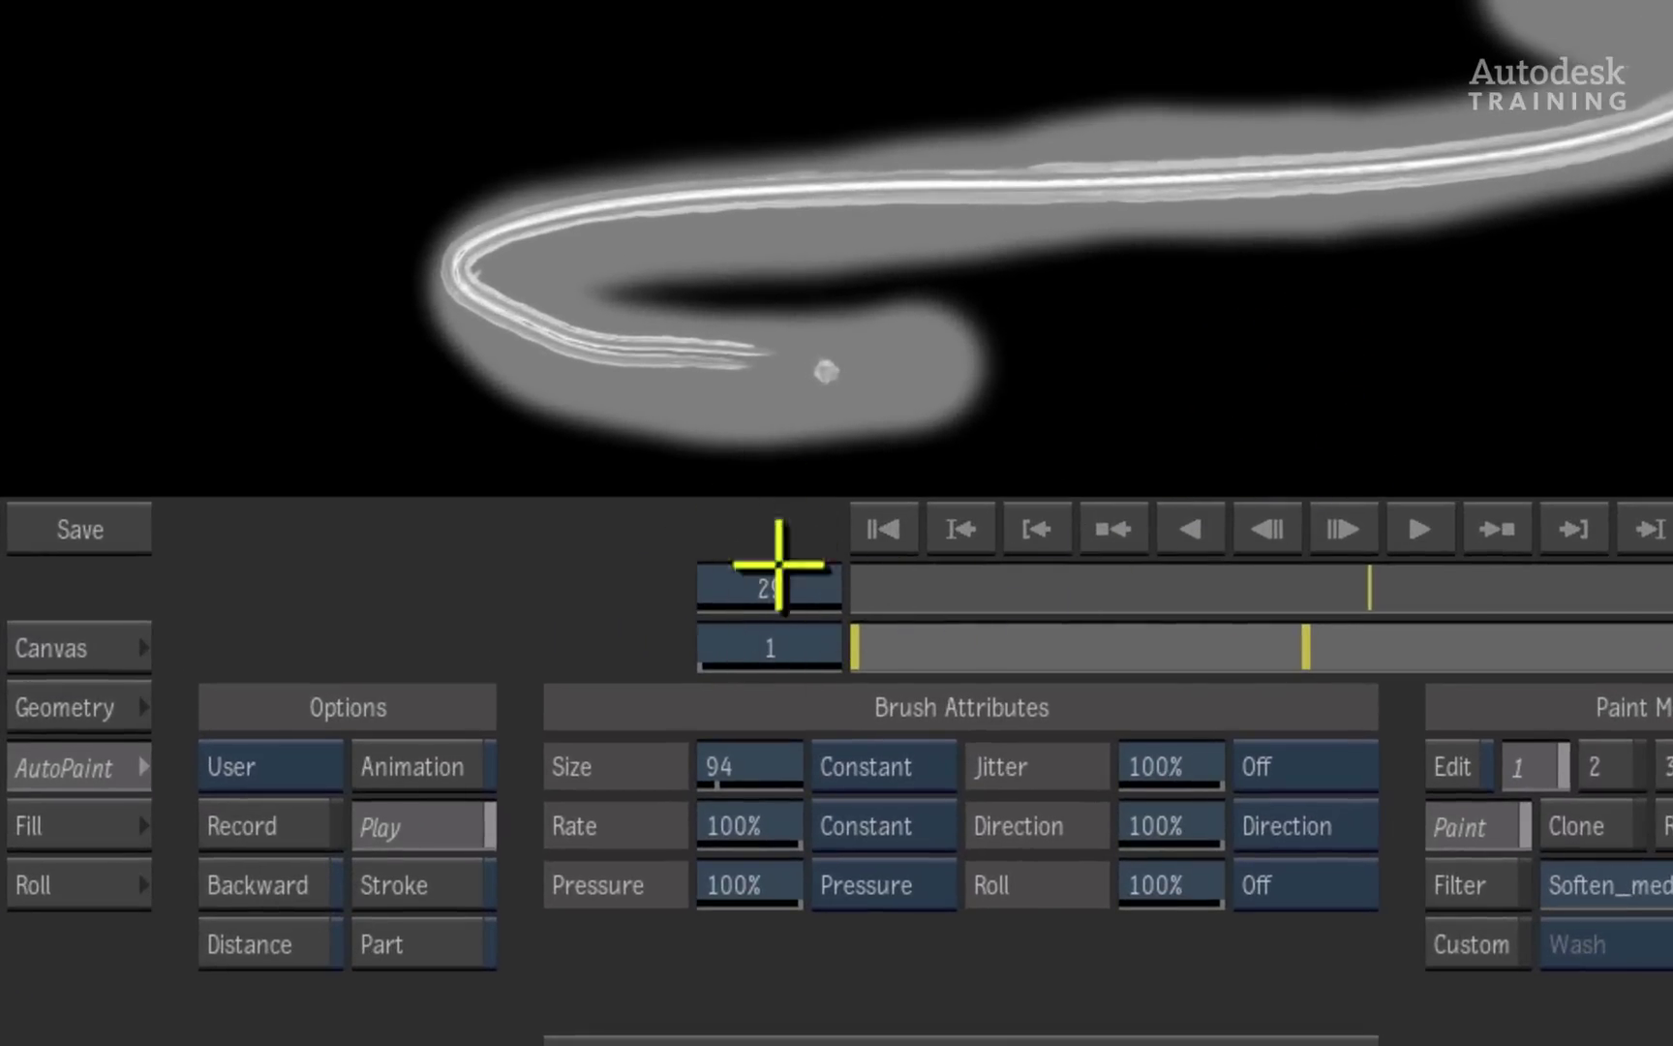
- Record a second stroke tracing the upper-right loop and replay the strokes
{"action": "left_click", "coordinate": [265, 833]}
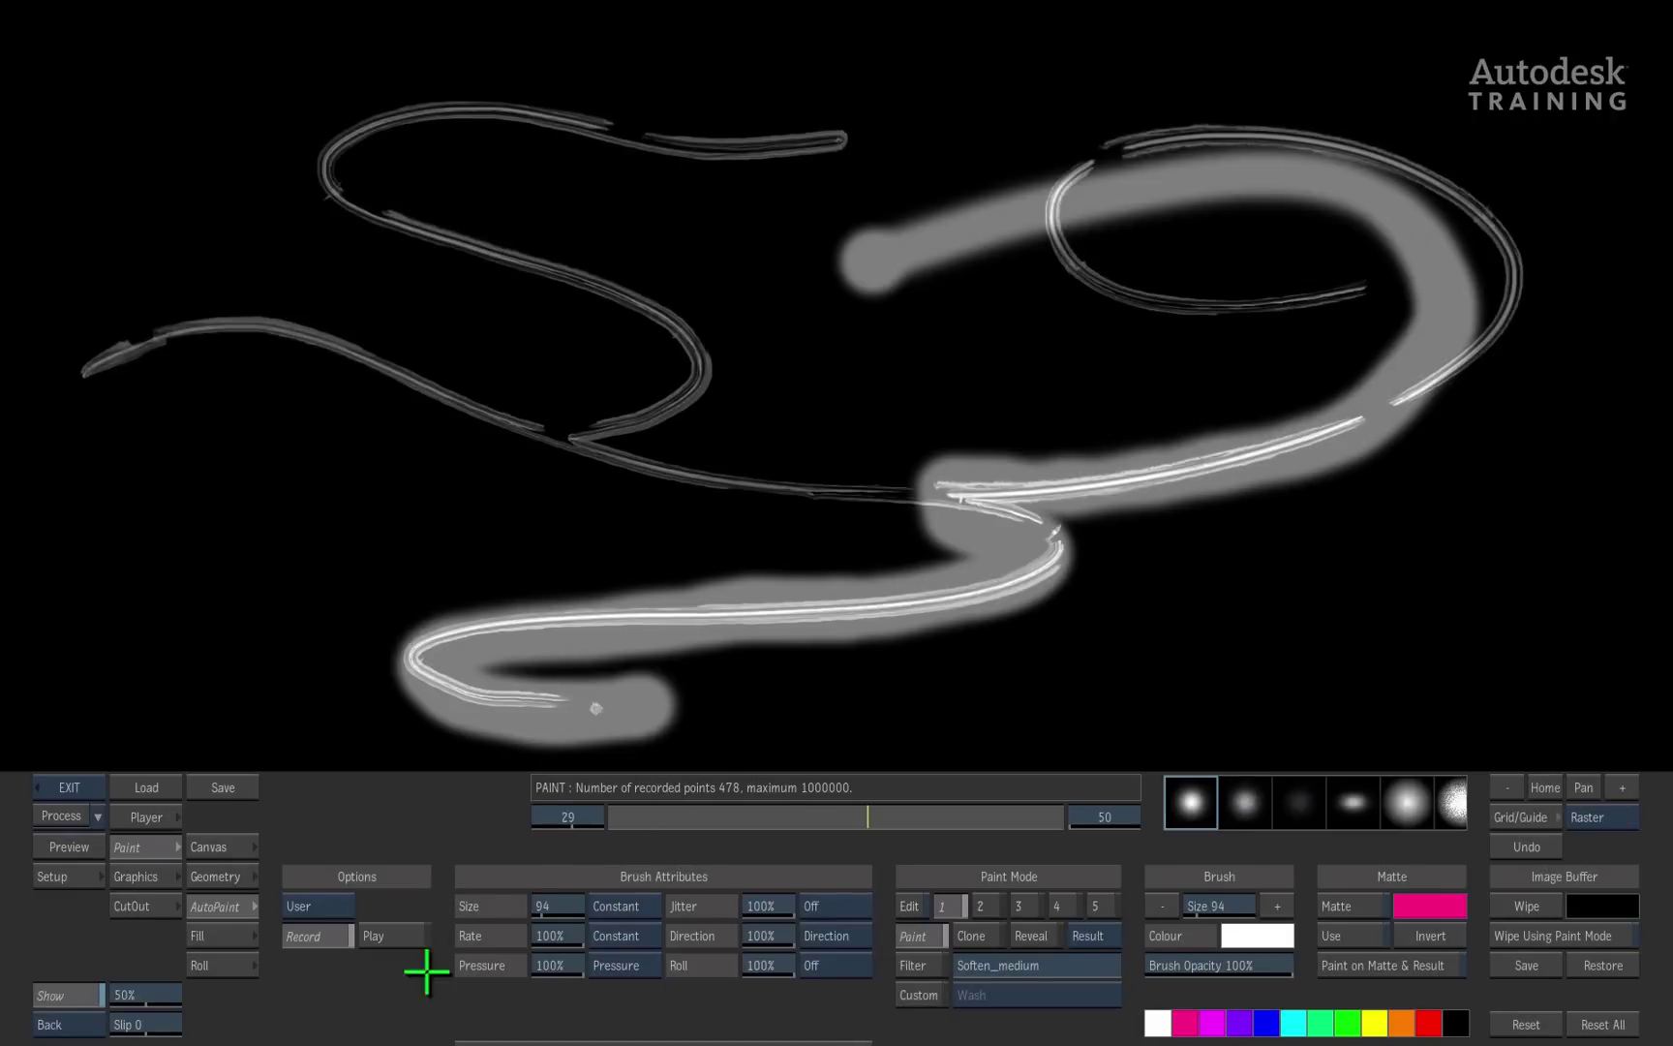
{"action": "left_click", "coordinate": [380, 937]}
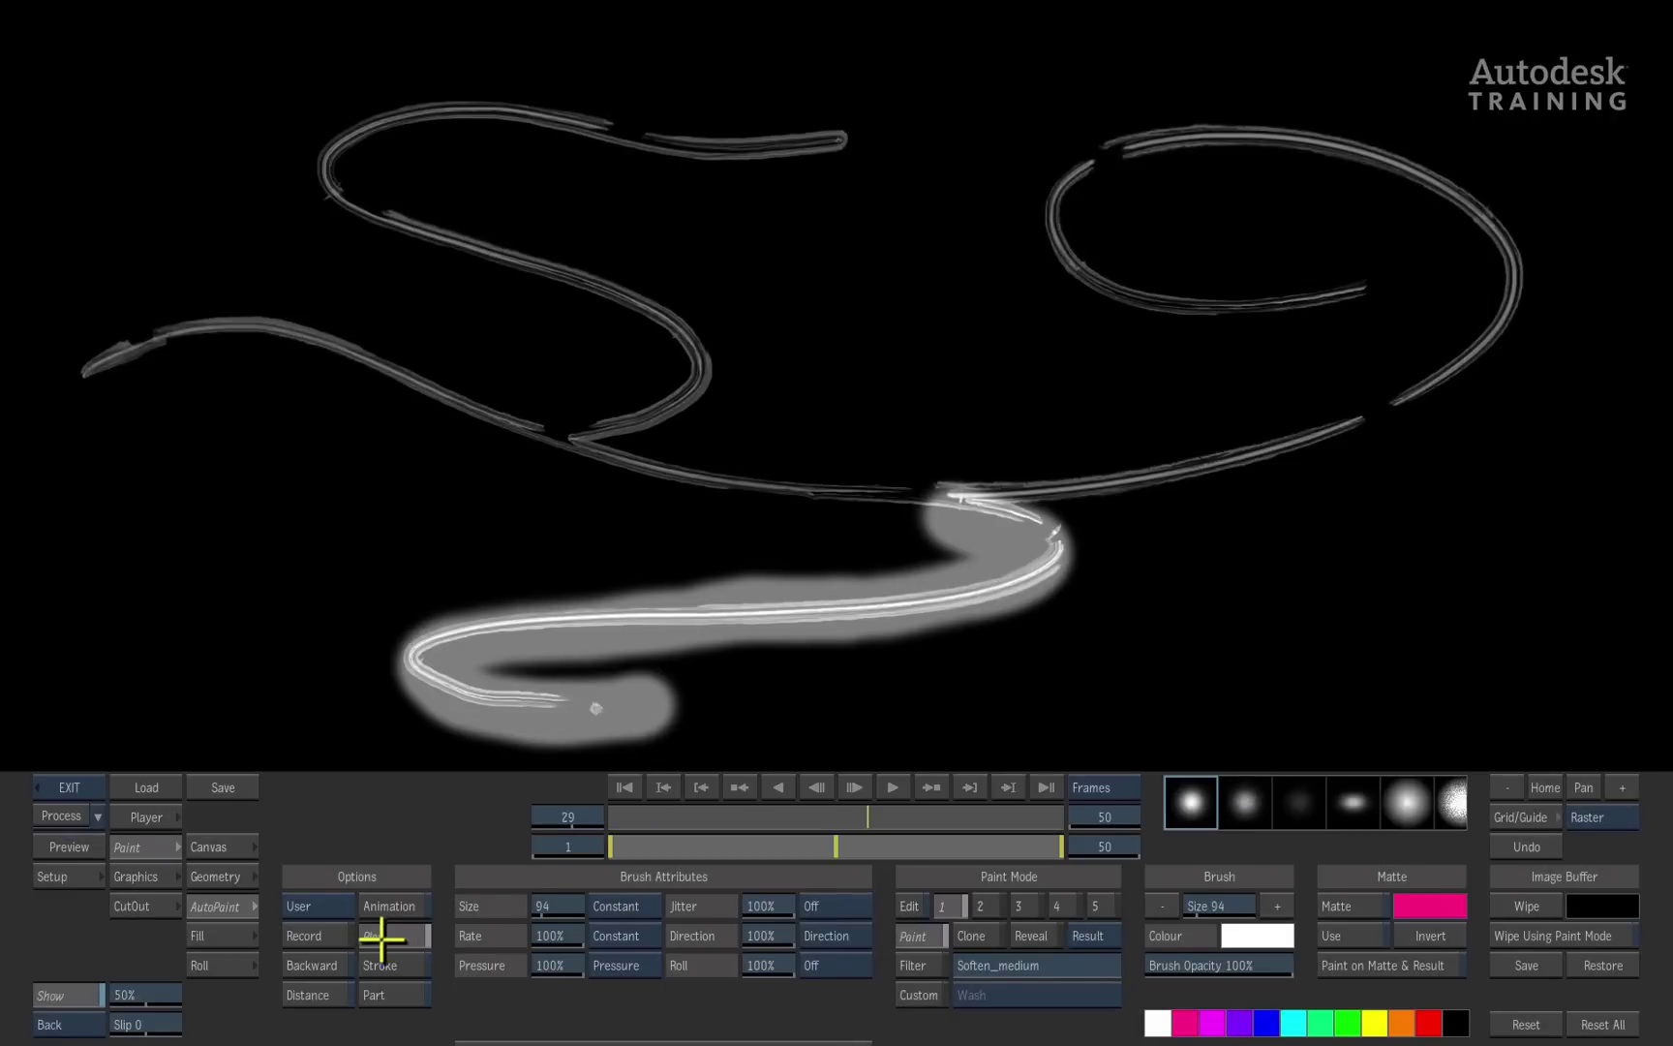
{"action": "left_click", "coordinate": [317, 936]}
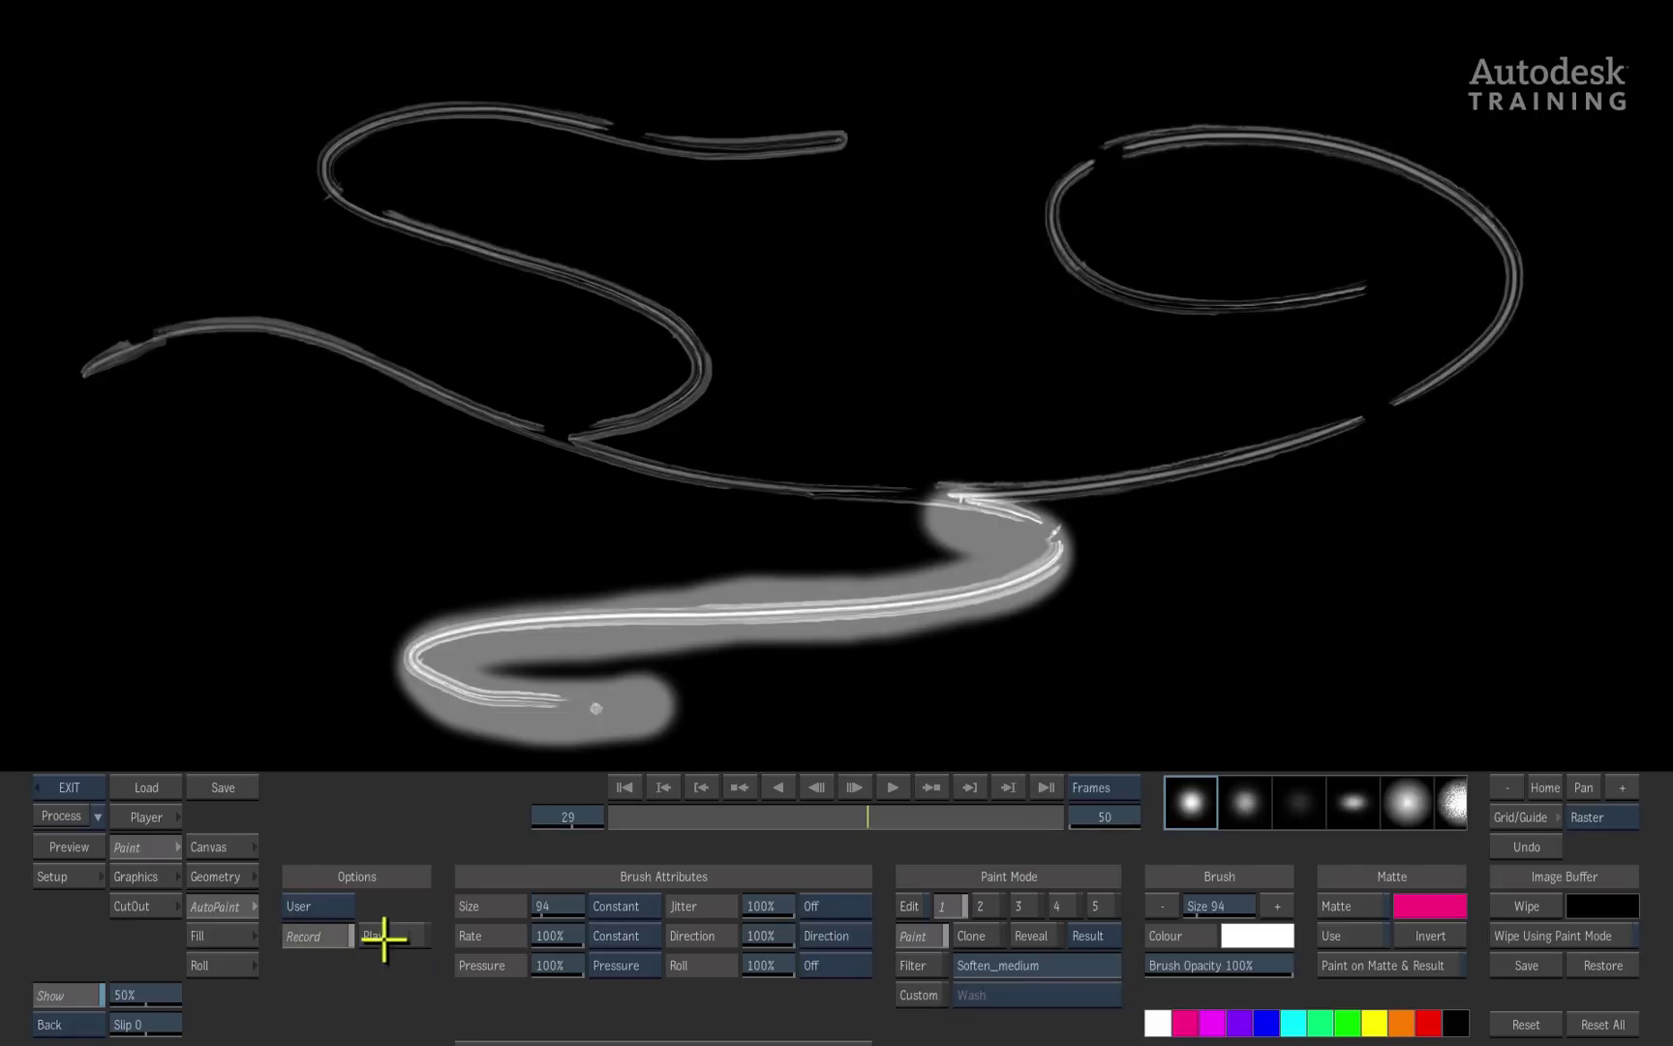
{"action": "mouse_move", "coordinate": [947, 475]}
{"action": "left_mouse_down"}
{"action": "mouse_move", "coordinate": [1121, 484]}
{"action": "mouse_move", "coordinate": [1261, 452]}
{"action": "mouse_move", "coordinate": [1400, 394]}
{"action": "mouse_move", "coordinate": [1491, 299]}
{"action": "mouse_move", "coordinate": [1500, 246]}
{"action": "mouse_move", "coordinate": [1469, 209]}
{"action": "mouse_move", "coordinate": [1329, 153]}
{"action": "mouse_move", "coordinate": [1145, 138]}
{"action": "mouse_move", "coordinate": [1064, 183]}
{"action": "mouse_move", "coordinate": [1049, 232]}
{"action": "mouse_move", "coordinate": [1102, 273]}
{"action": "mouse_move", "coordinate": [1238, 292]}
{"action": "mouse_move", "coordinate": [1363, 279]}
{"action": "left_mouse_up"}
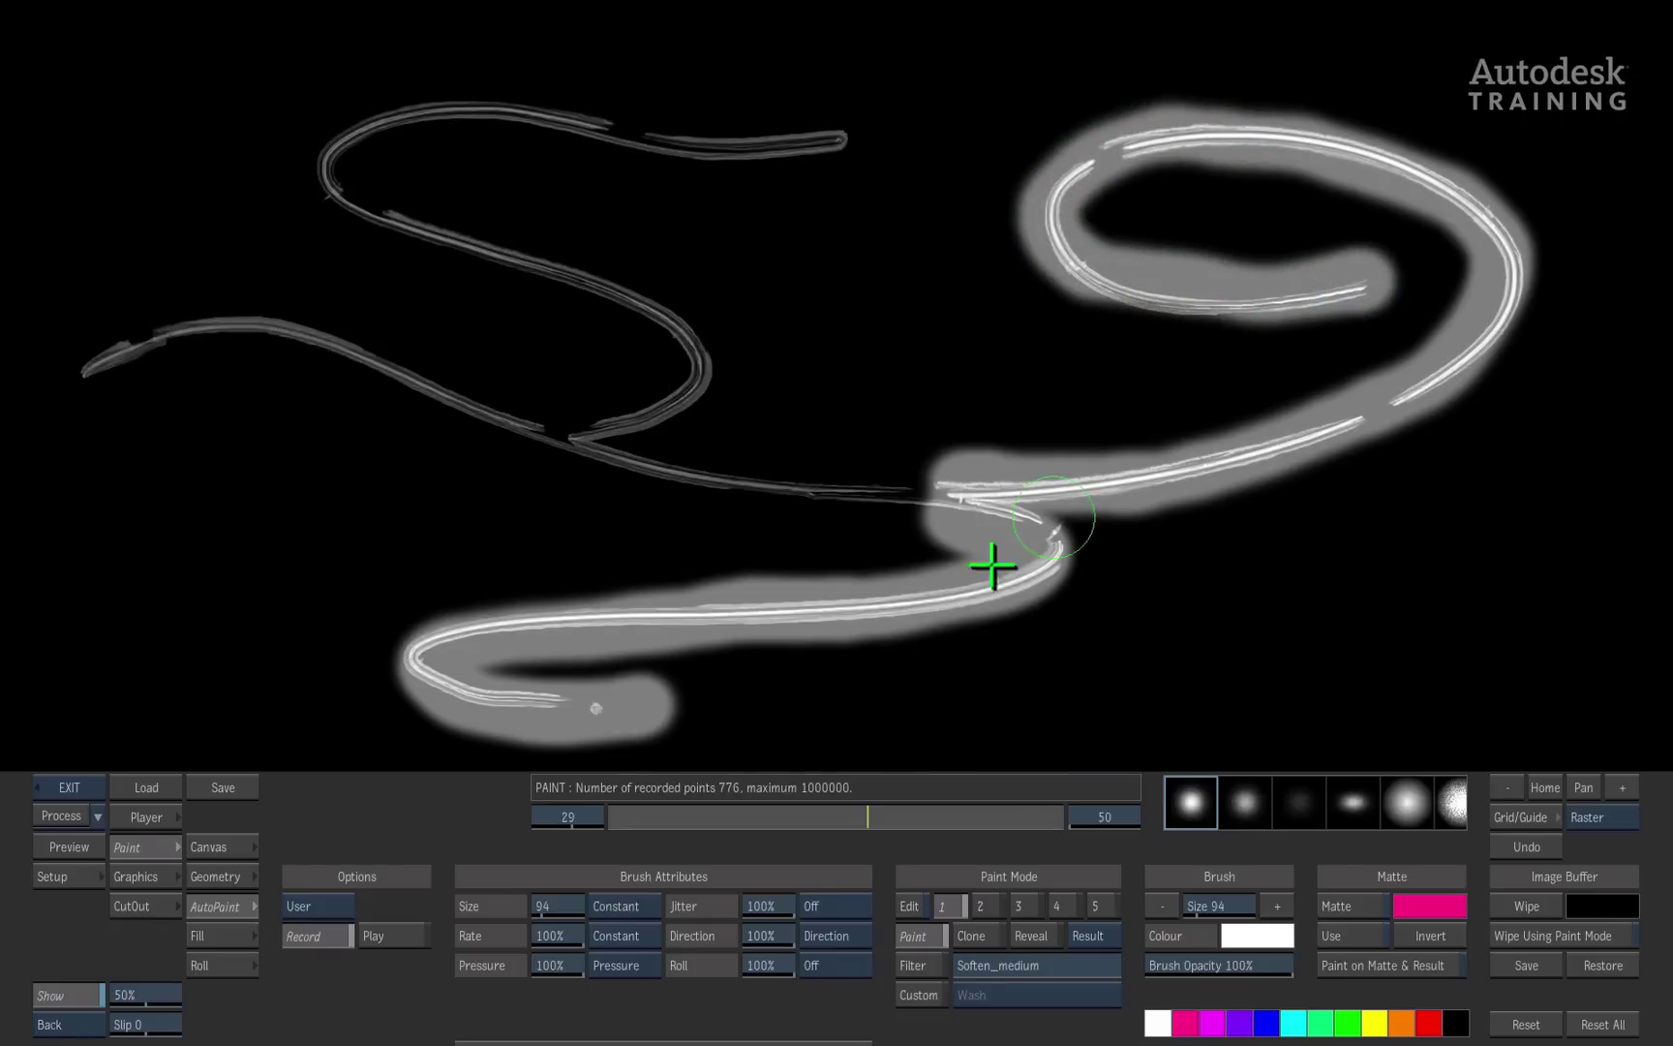
{"action": "left_click", "coordinate": [373, 941]}
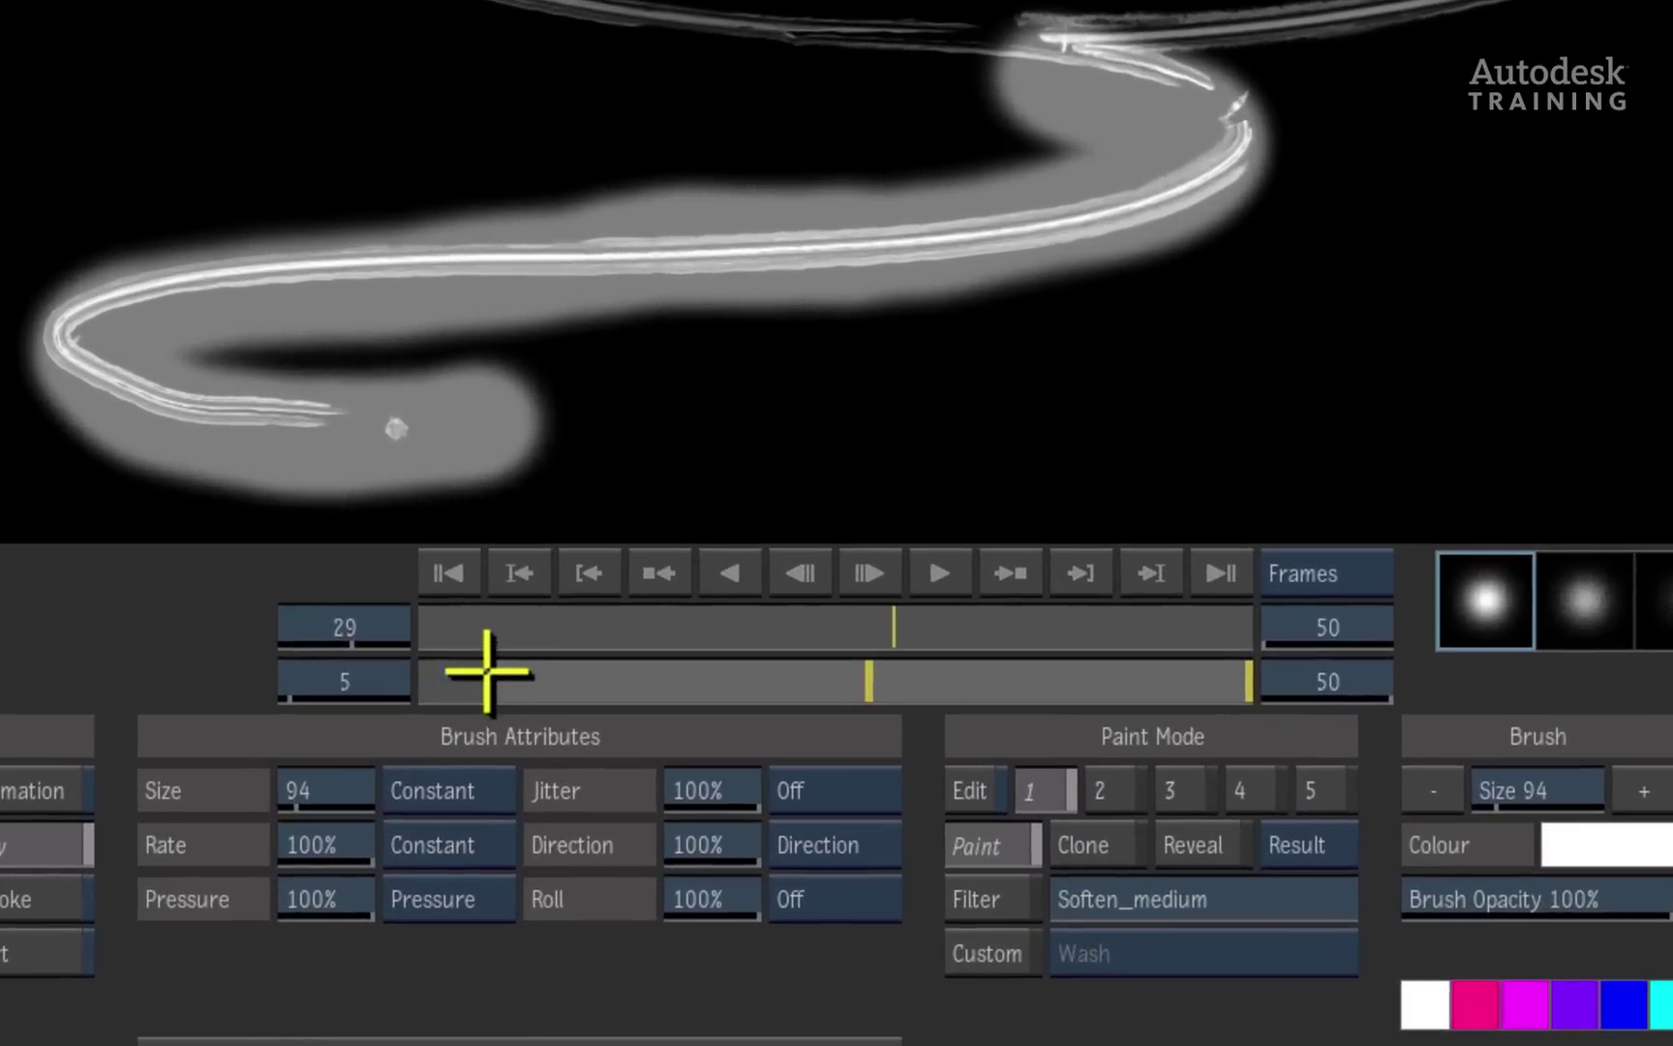
- Start the second stroke at frame 29, process it, and check an earlier frame
{"action": "left_click_drag", "start_coordinate": [563, 666], "coordinate": [889, 647]}
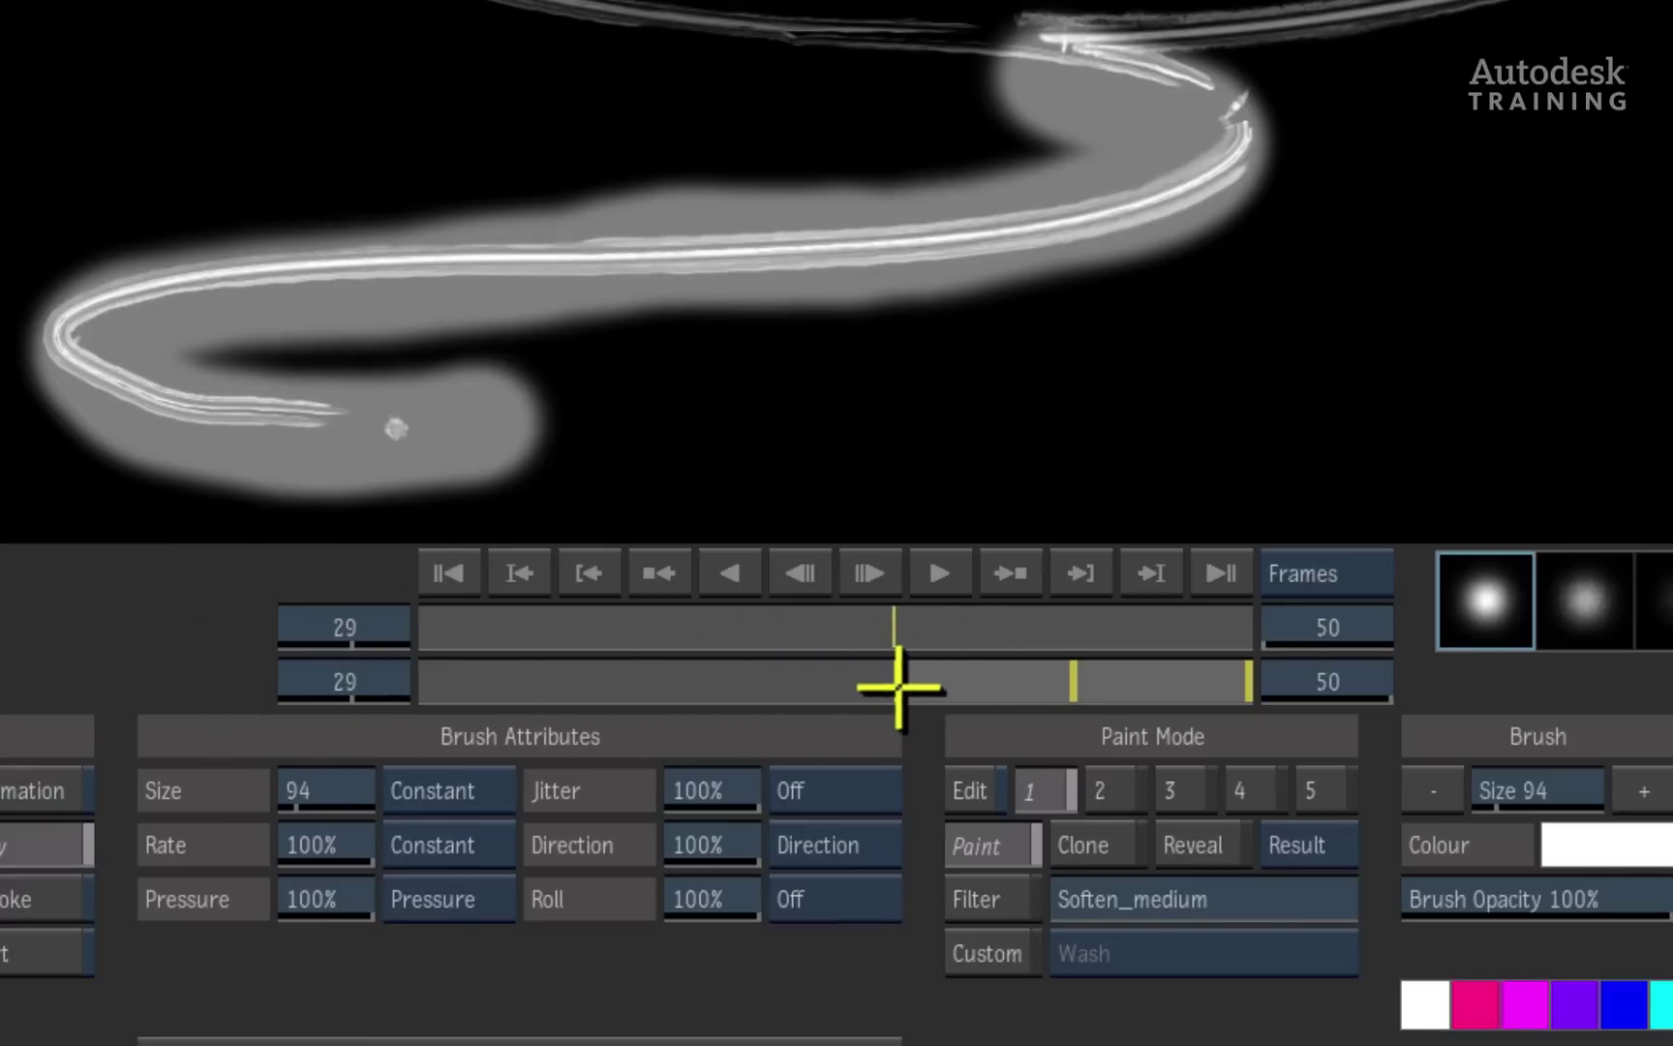
{"action": "mouse_move", "coordinate": [899, 688]}
{"action": "left_mouse_down"}
{"action": "mouse_move", "coordinate": [784, 691]}
{"action": "mouse_move", "coordinate": [851, 673]}
{"action": "mouse_move", "coordinate": [822, 665]}
{"action": "mouse_move", "coordinate": [884, 664]}
{"action": "left_mouse_up"}
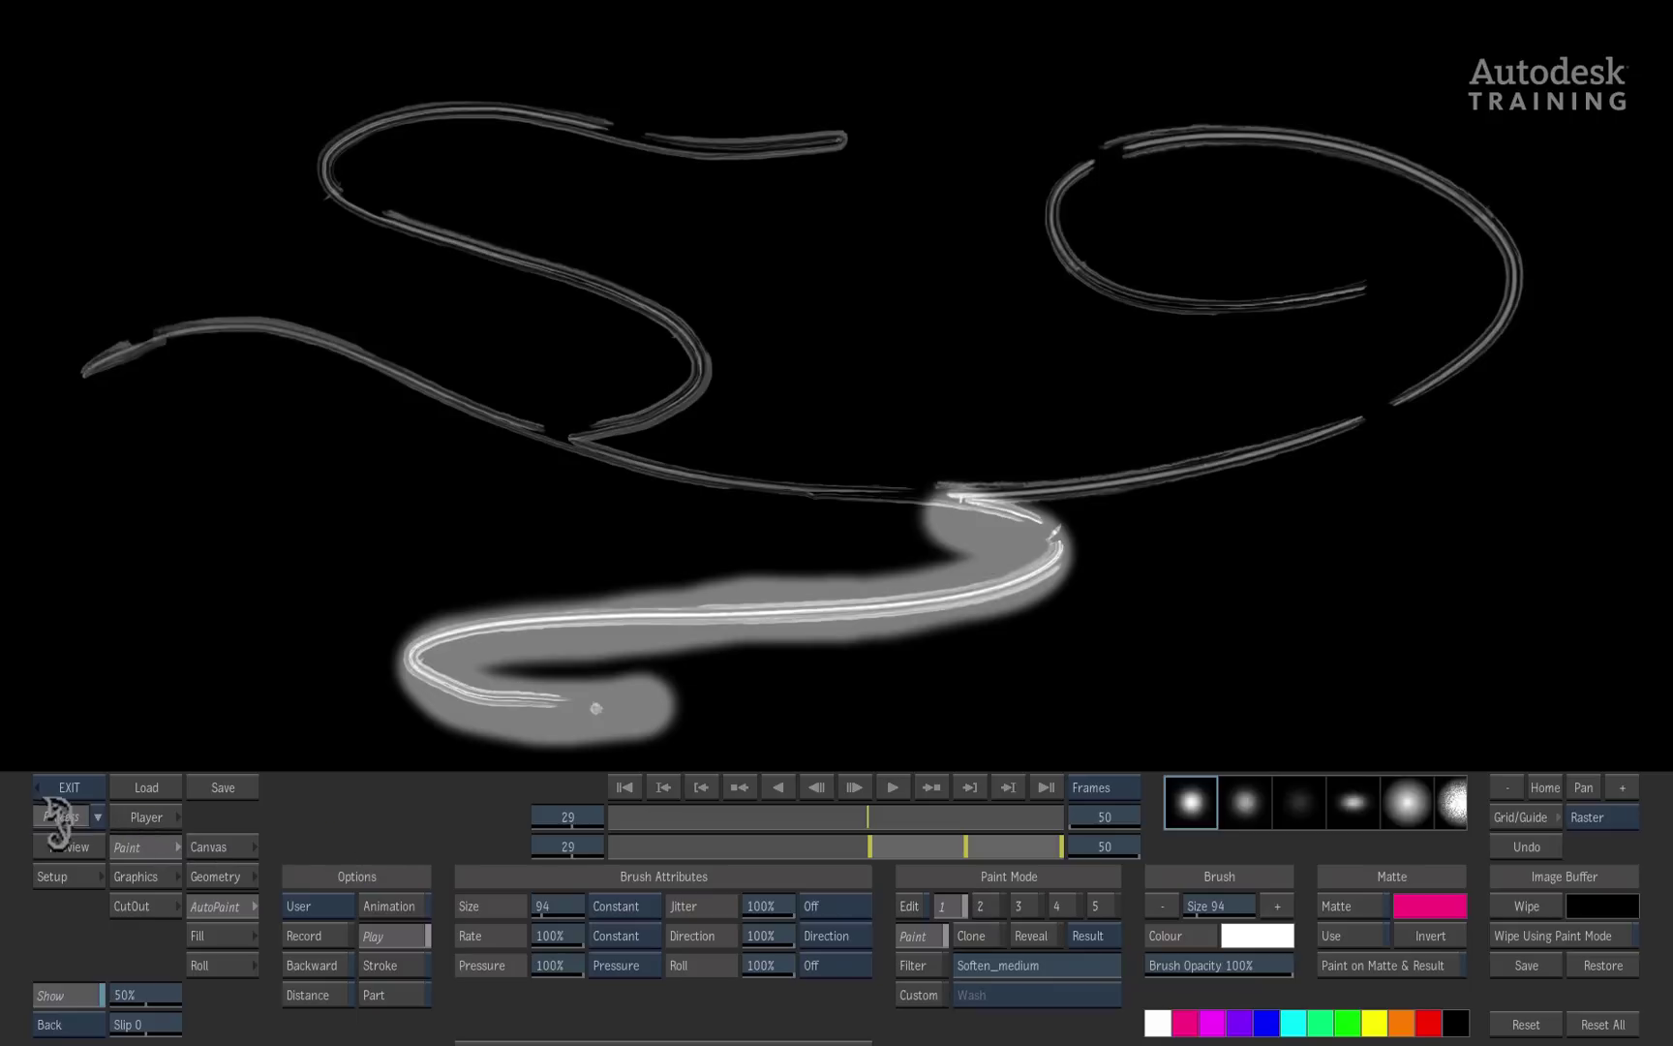
{"action": "left_click", "coordinate": [60, 817]}
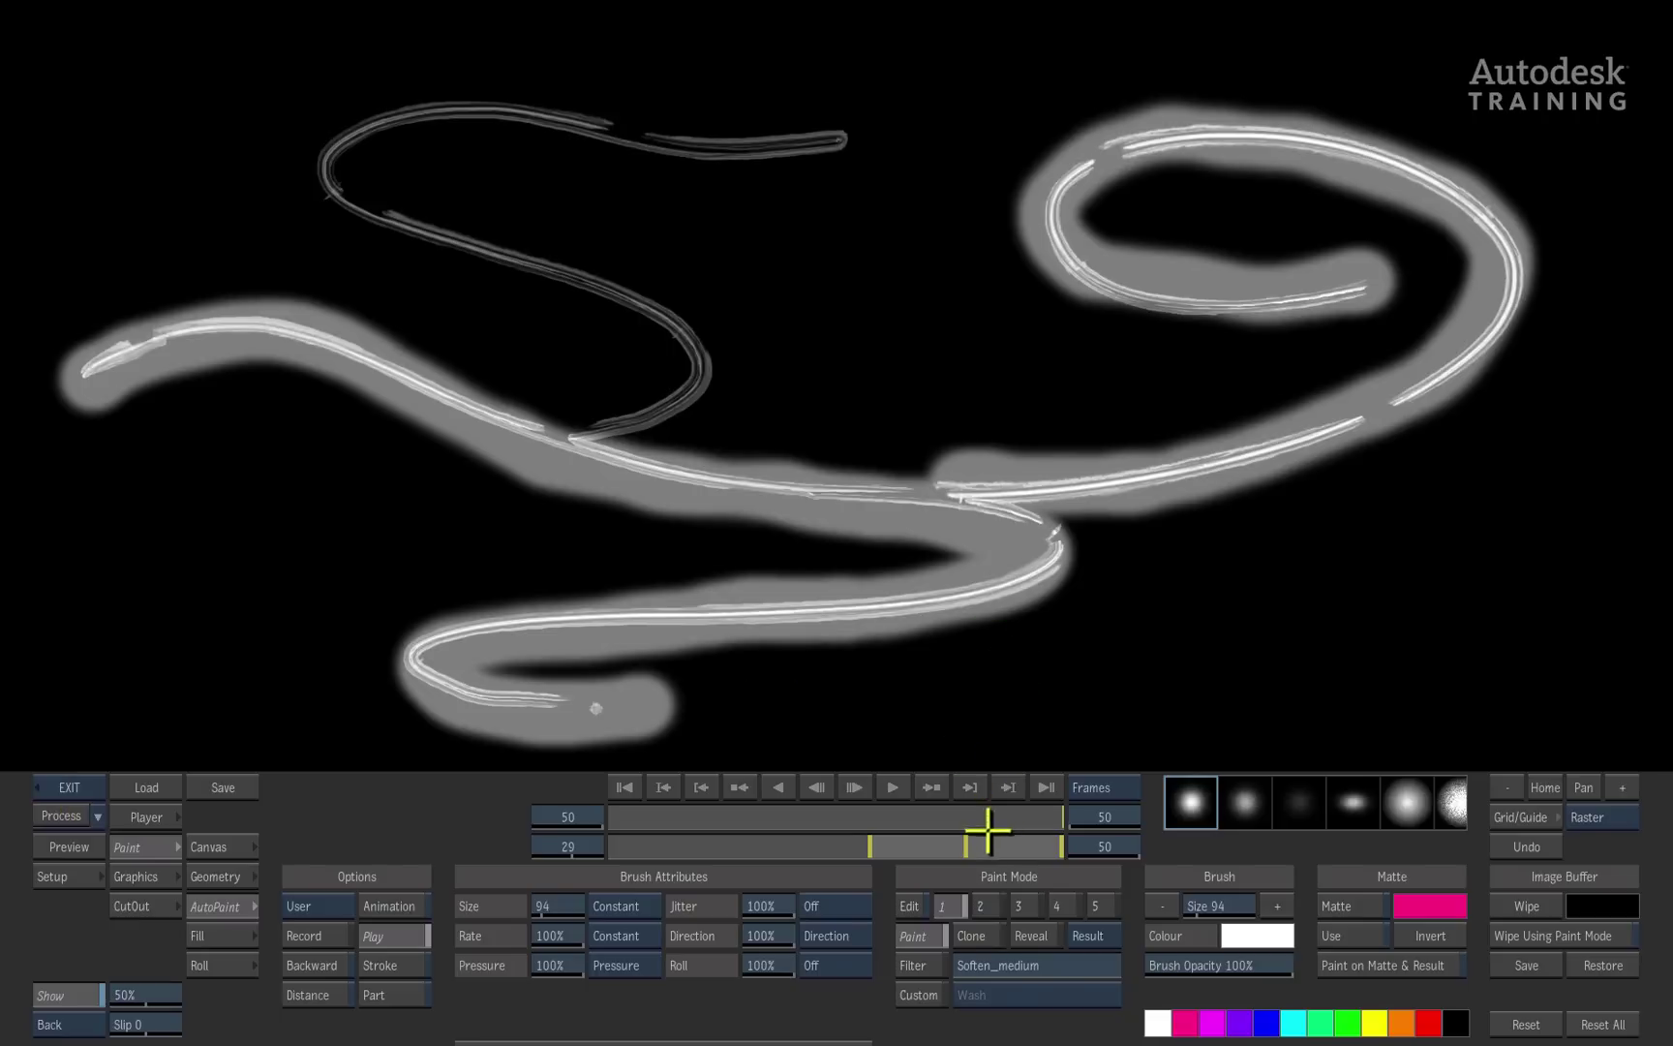
{"action": "mouse_move", "coordinate": [1041, 812]}
{"action": "left_mouse_down"}
{"action": "mouse_move", "coordinate": [920, 818]}
{"action": "mouse_move", "coordinate": [960, 813]}
{"action": "left_mouse_up"}
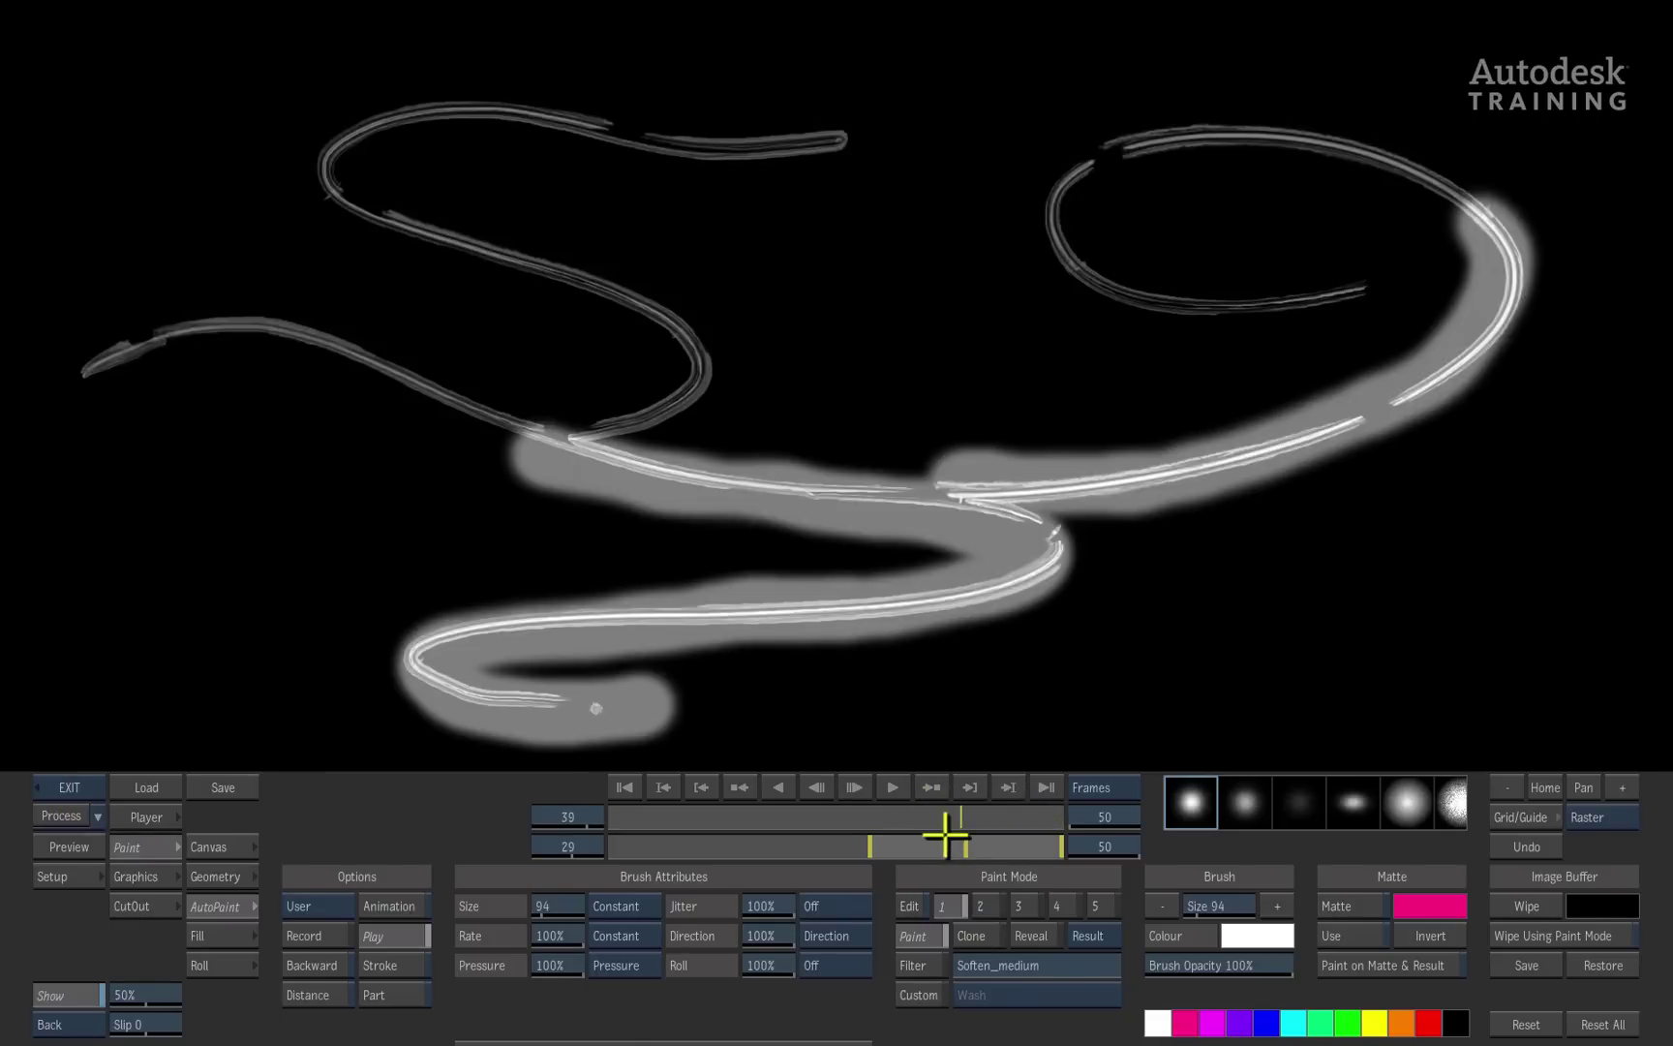
- At frame 38, record a stroke along the S-curve up to the top-left loop
{"action": "left_click", "coordinate": [813, 786]}
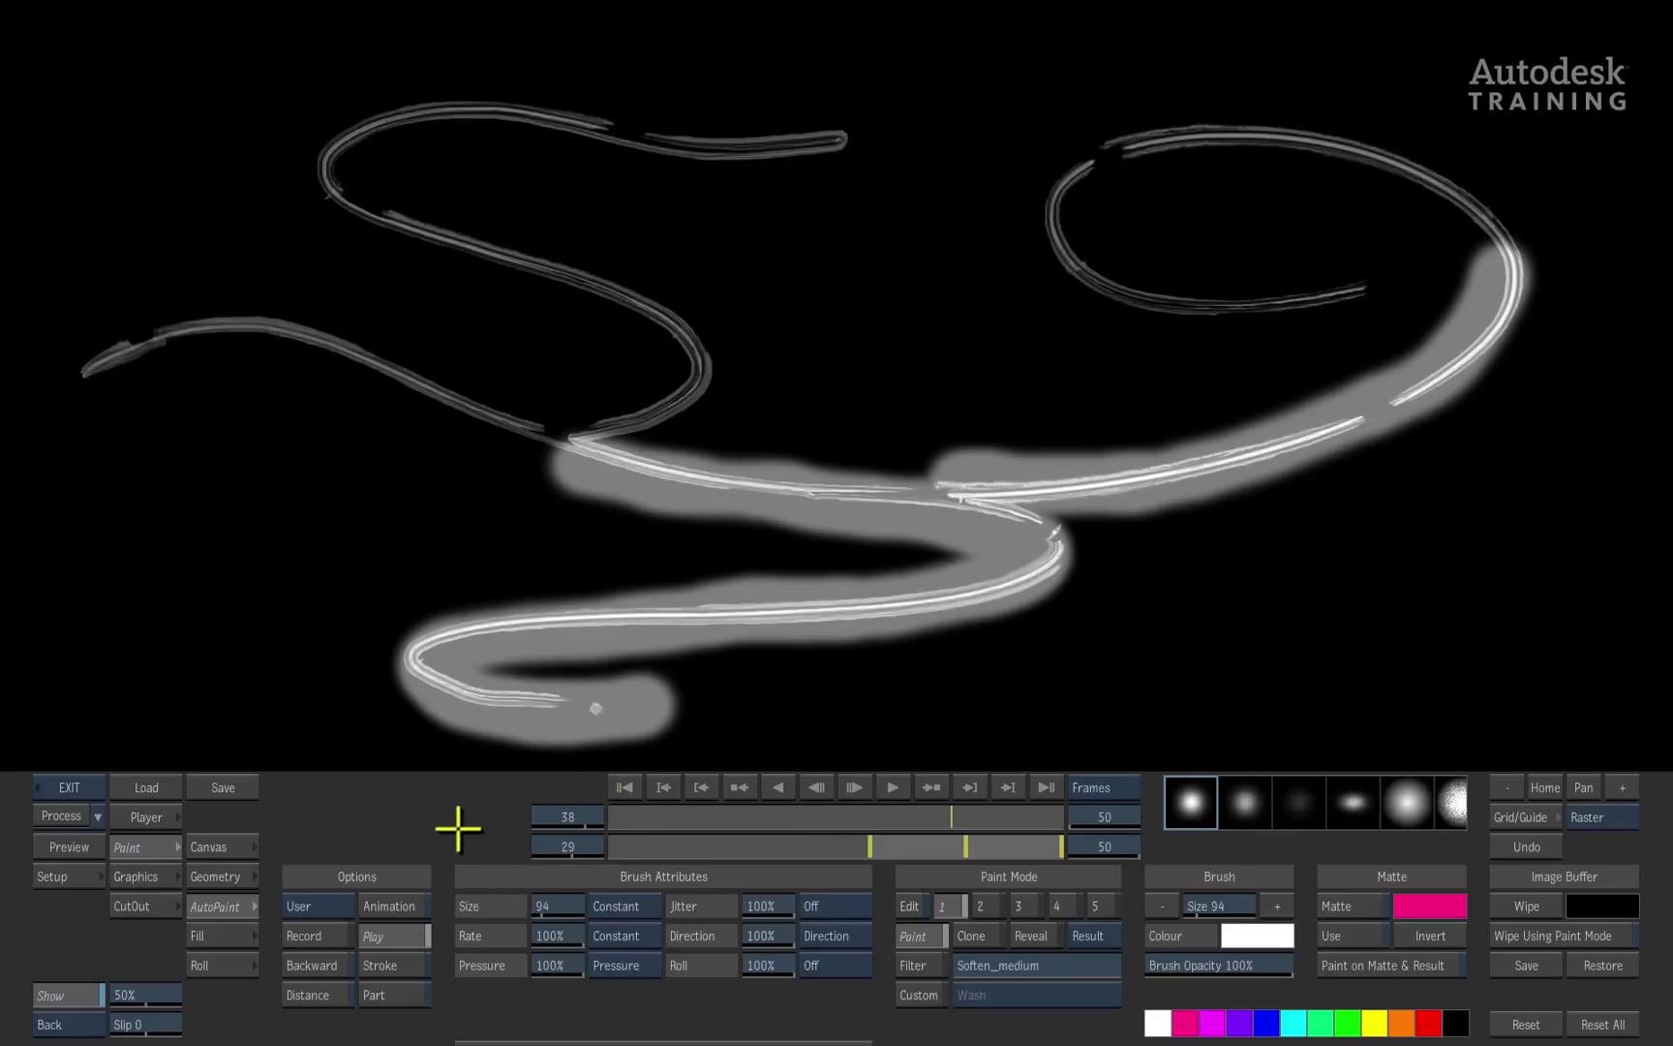
{"action": "left_click", "coordinate": [341, 937]}
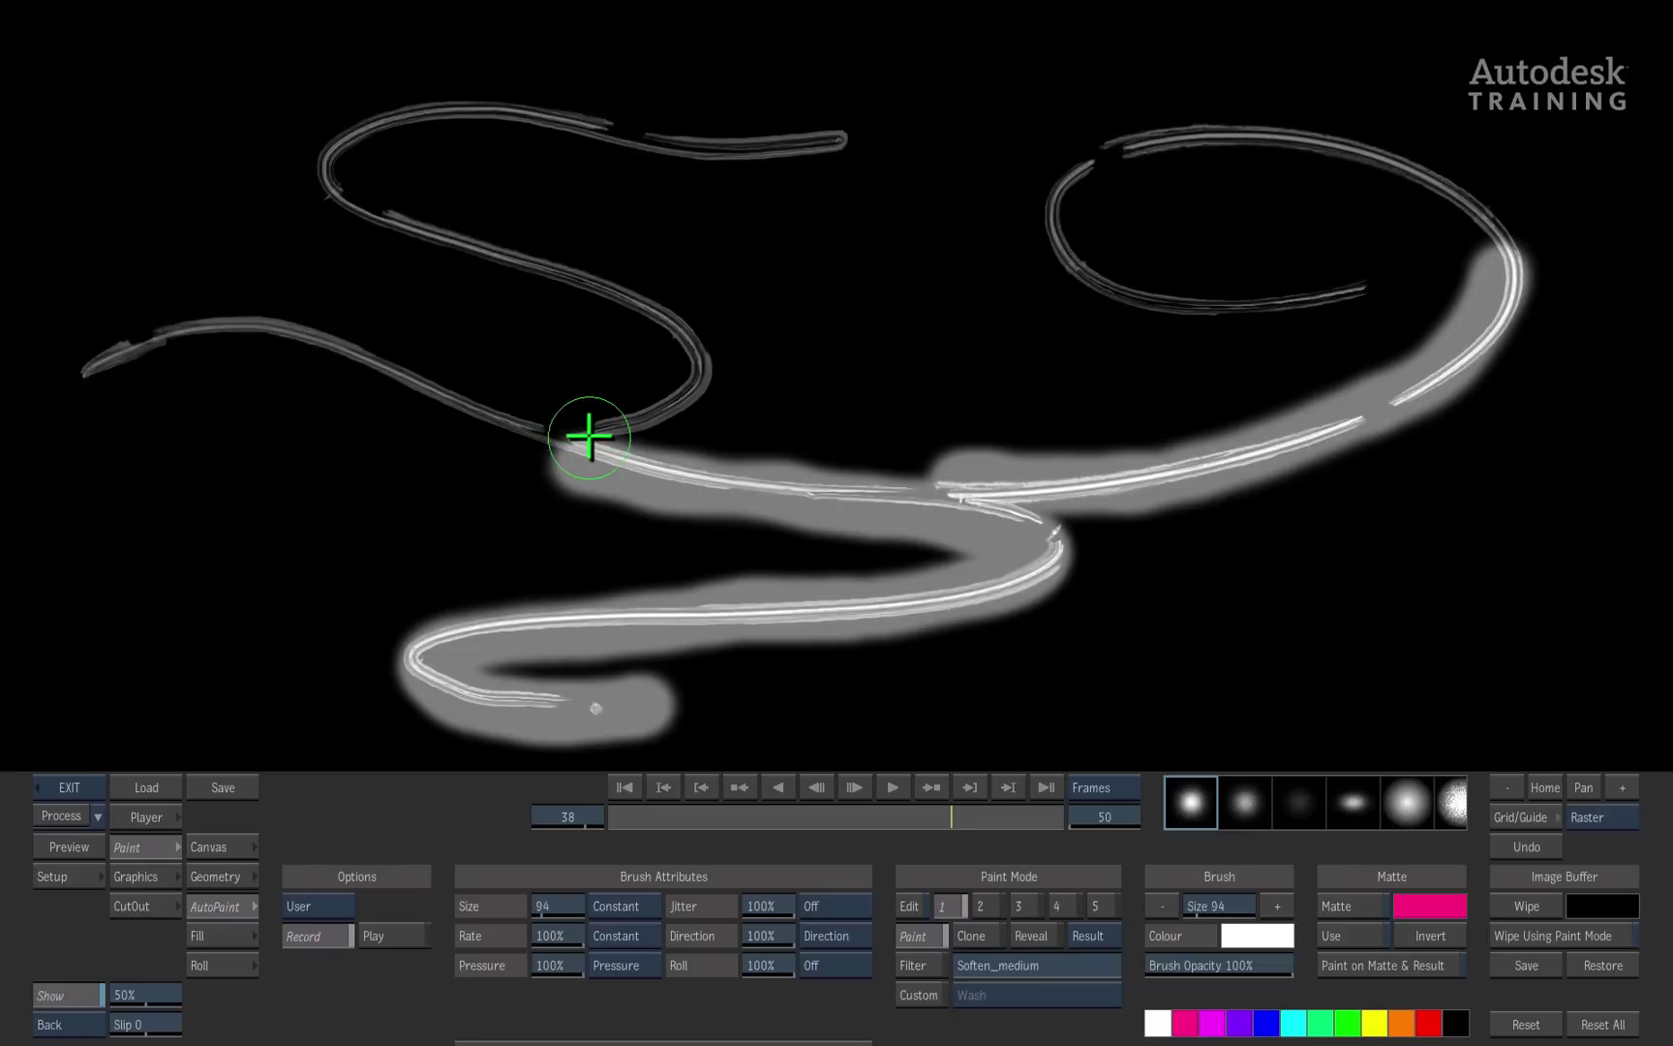
{"action": "mouse_move", "coordinate": [588, 437]}
{"action": "left_mouse_down"}
{"action": "mouse_move", "coordinate": [693, 379]}
{"action": "mouse_move", "coordinate": [673, 339]}
{"action": "mouse_move", "coordinate": [356, 218]}
{"action": "mouse_move", "coordinate": [312, 175]}
{"action": "mouse_move", "coordinate": [360, 121]}
{"action": "mouse_move", "coordinate": [467, 97]}
{"action": "mouse_move", "coordinate": [729, 147]}
{"action": "mouse_move", "coordinate": [839, 141]}
{"action": "left_mouse_up"}
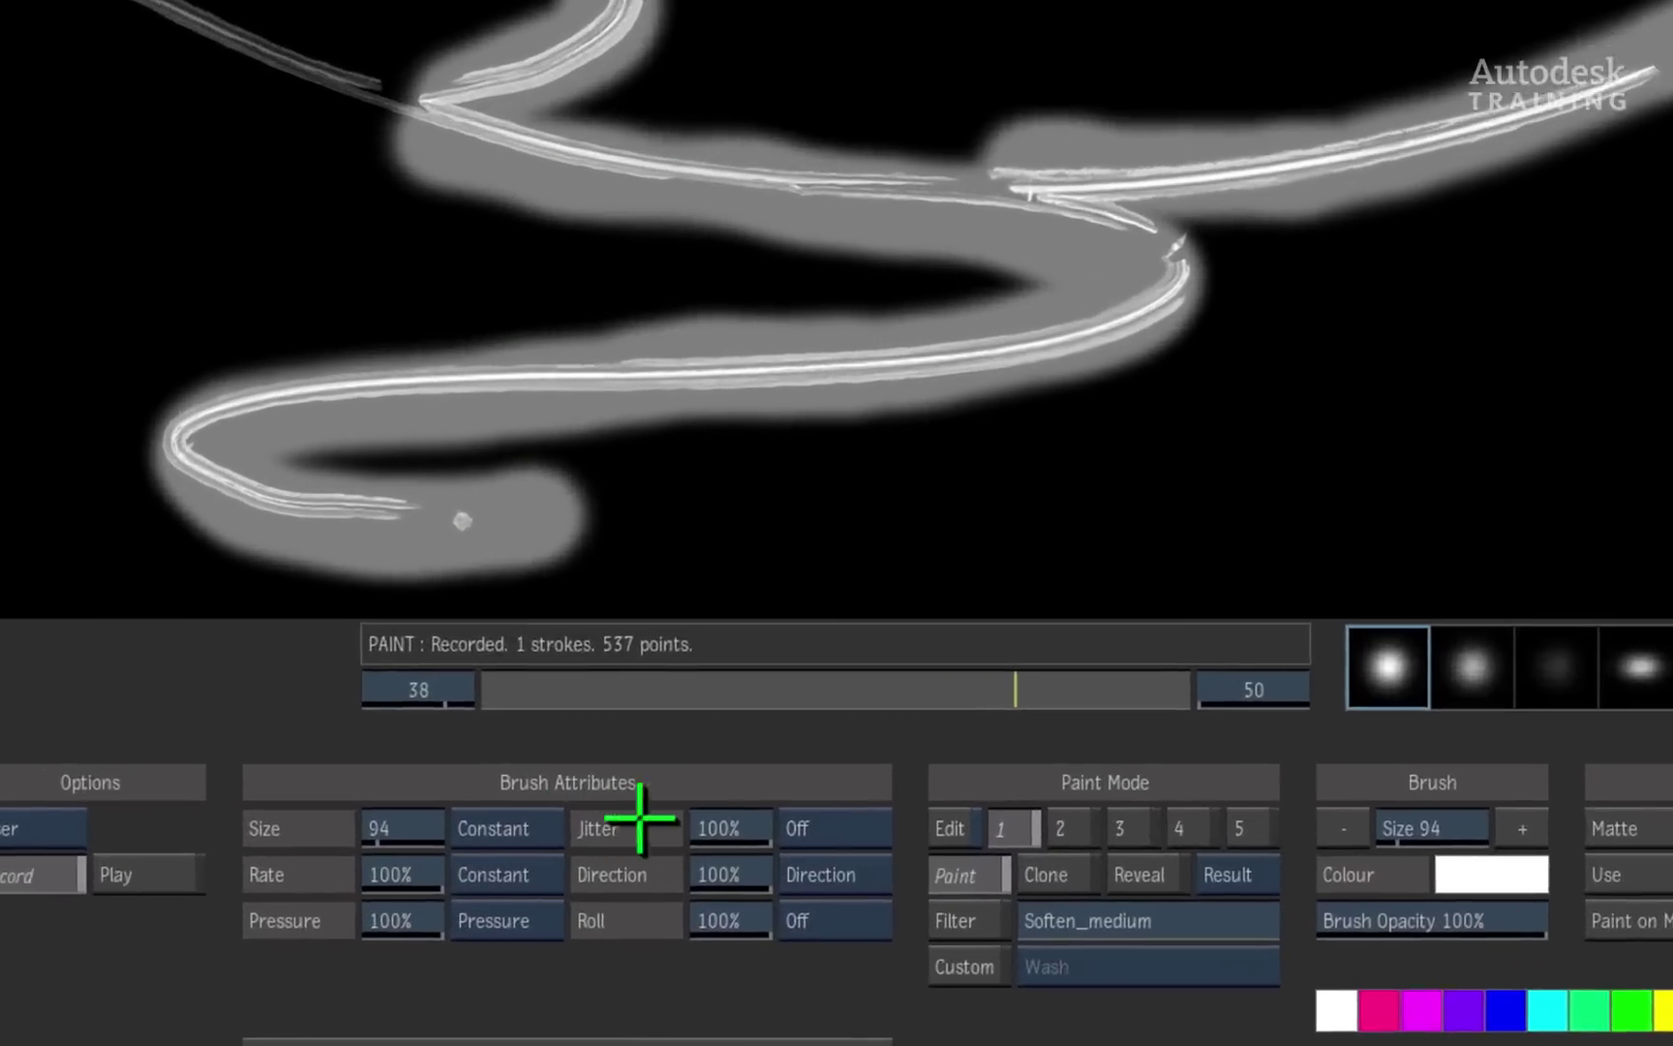
- Set the render range to start at frame 38, process it, and review the growth
{"action": "mouse_move", "coordinate": [682, 844]}
{"action": "left_click_drag", "start_coordinate": [916, 663], "coordinate": [1049, 661]}
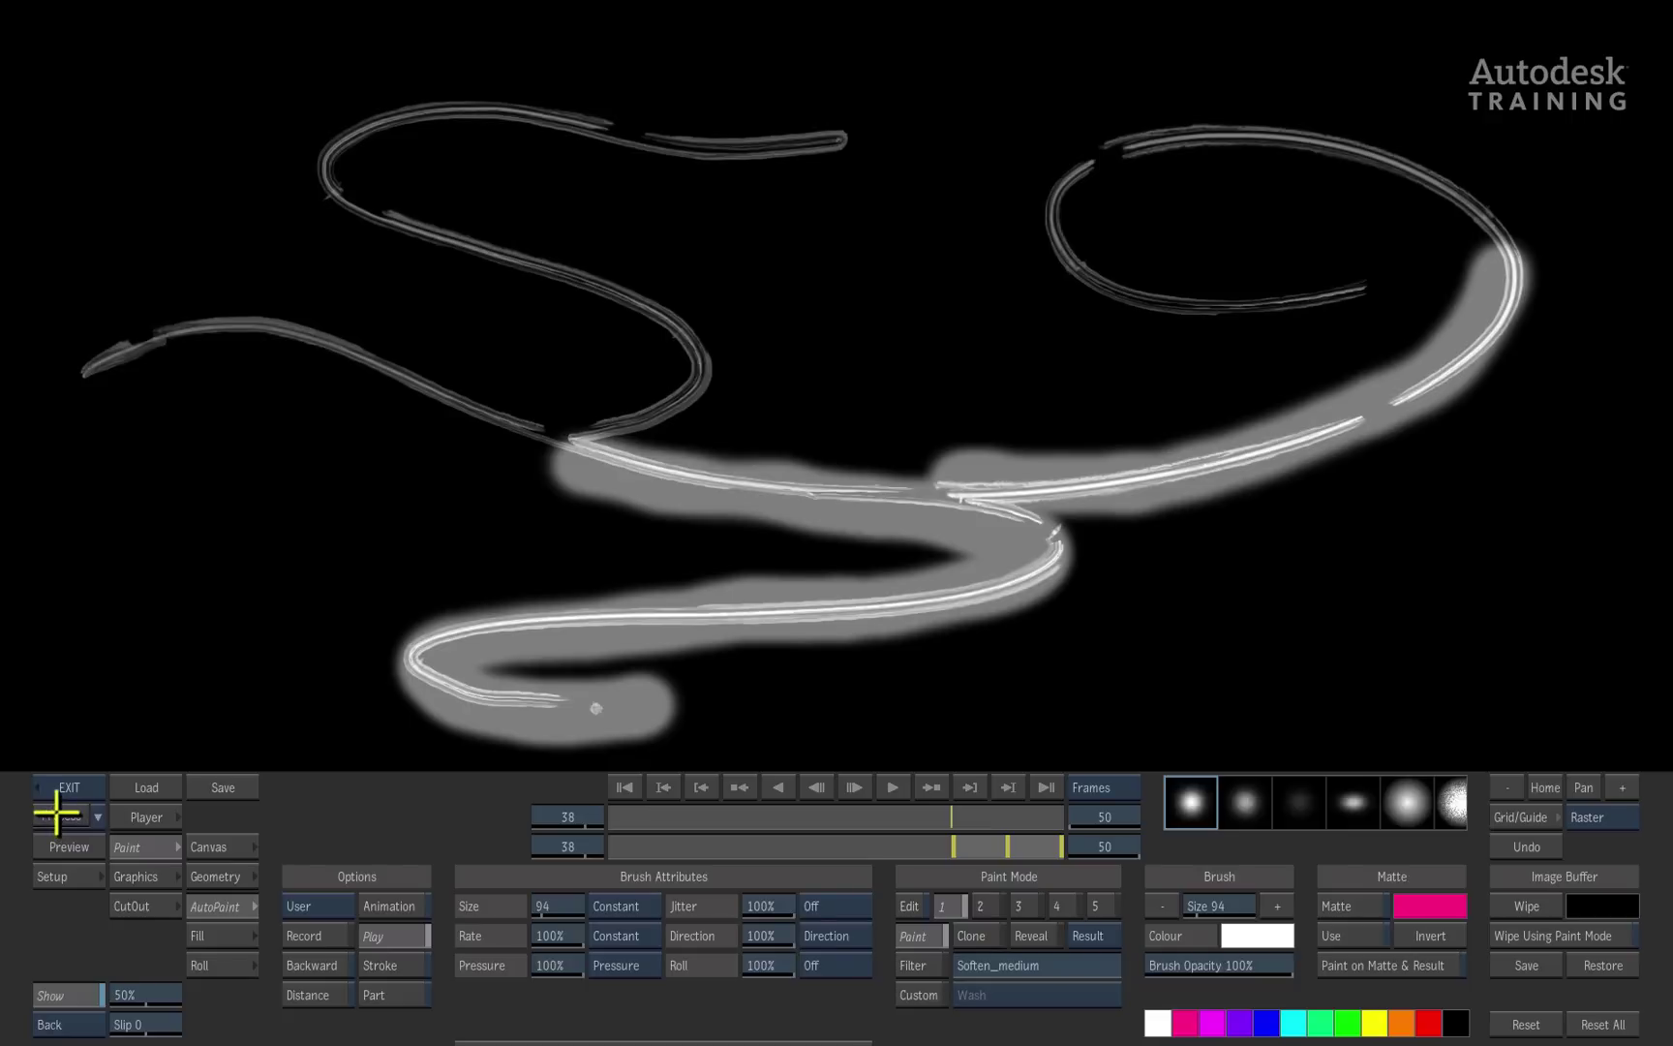
{"action": "left_click", "coordinate": [58, 815]}
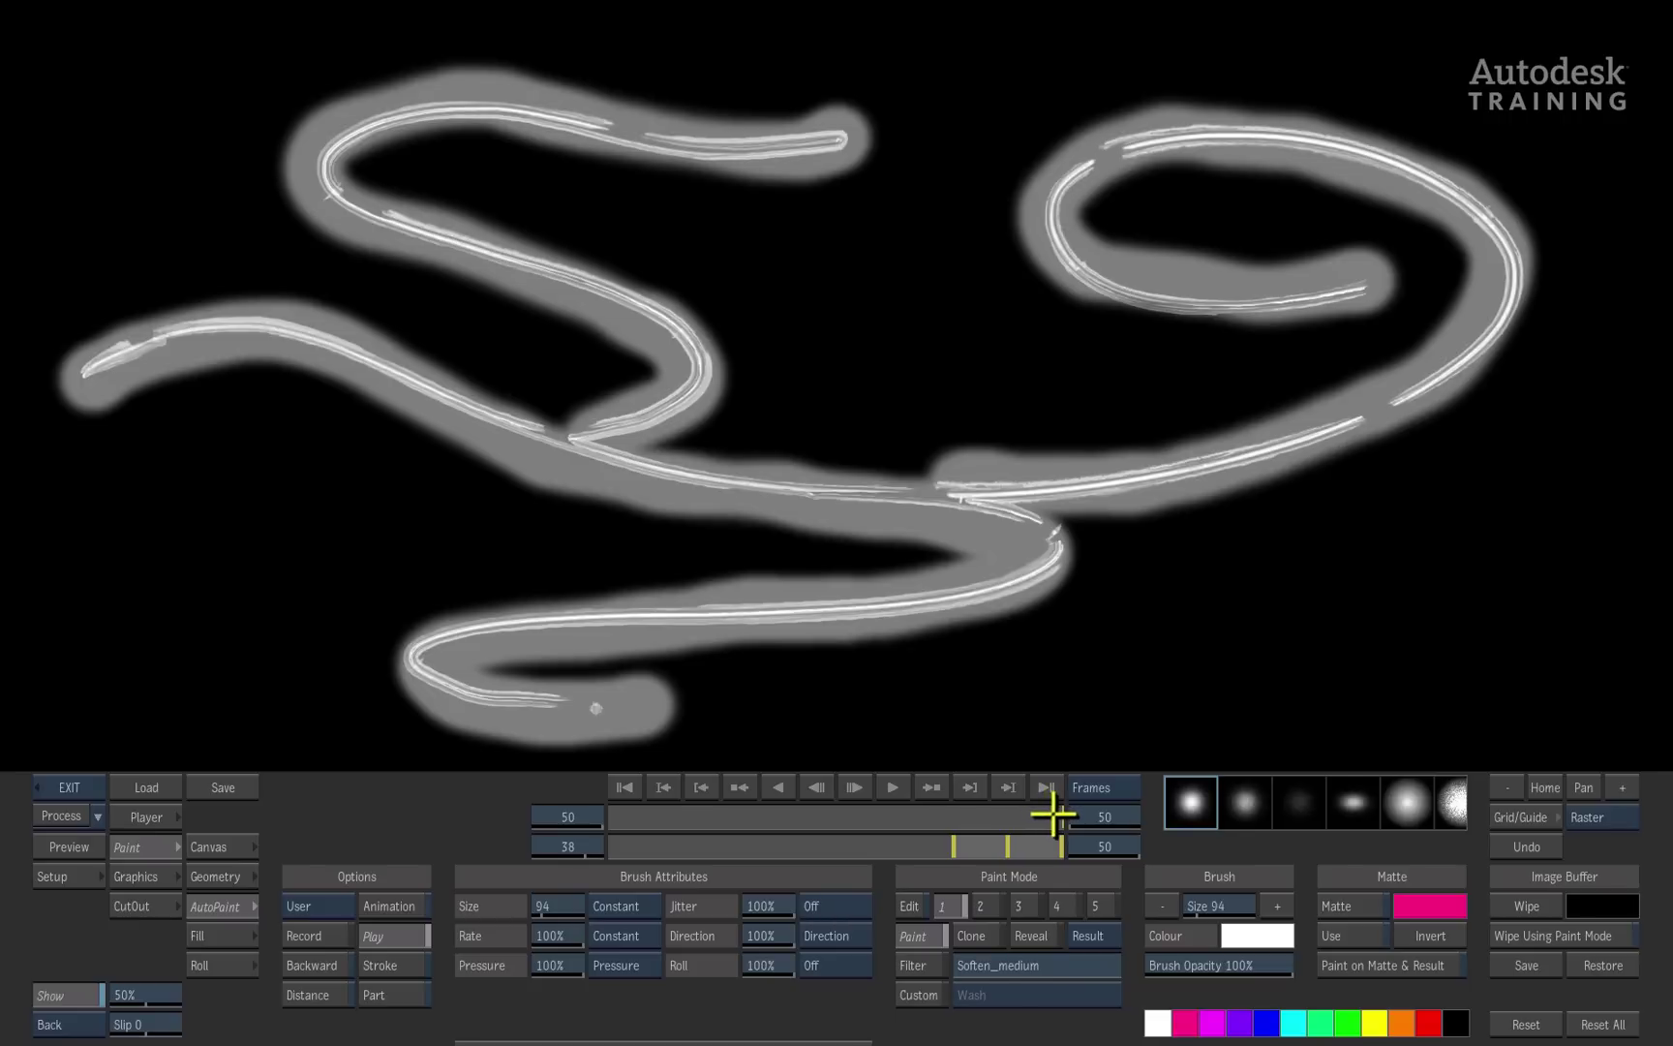
{"action": "mouse_move", "coordinate": [1053, 817]}
{"action": "left_mouse_down"}
{"action": "mouse_move", "coordinate": [620, 839]}
{"action": "mouse_move", "coordinate": [1112, 754]}
{"action": "mouse_move", "coordinate": [639, 822]}
{"action": "mouse_move", "coordinate": [1112, 766]}
{"action": "mouse_move", "coordinate": [836, 806]}
{"action": "mouse_move", "coordinate": [658, 803]}
{"action": "mouse_move", "coordinate": [1070, 780]}
{"action": "mouse_move", "coordinate": [859, 829]}
{"action": "mouse_move", "coordinate": [609, 840]}
{"action": "mouse_move", "coordinate": [294, 794]}
{"action": "left_mouse_up"}
{"action": "left_click", "coordinate": [60, 786]}
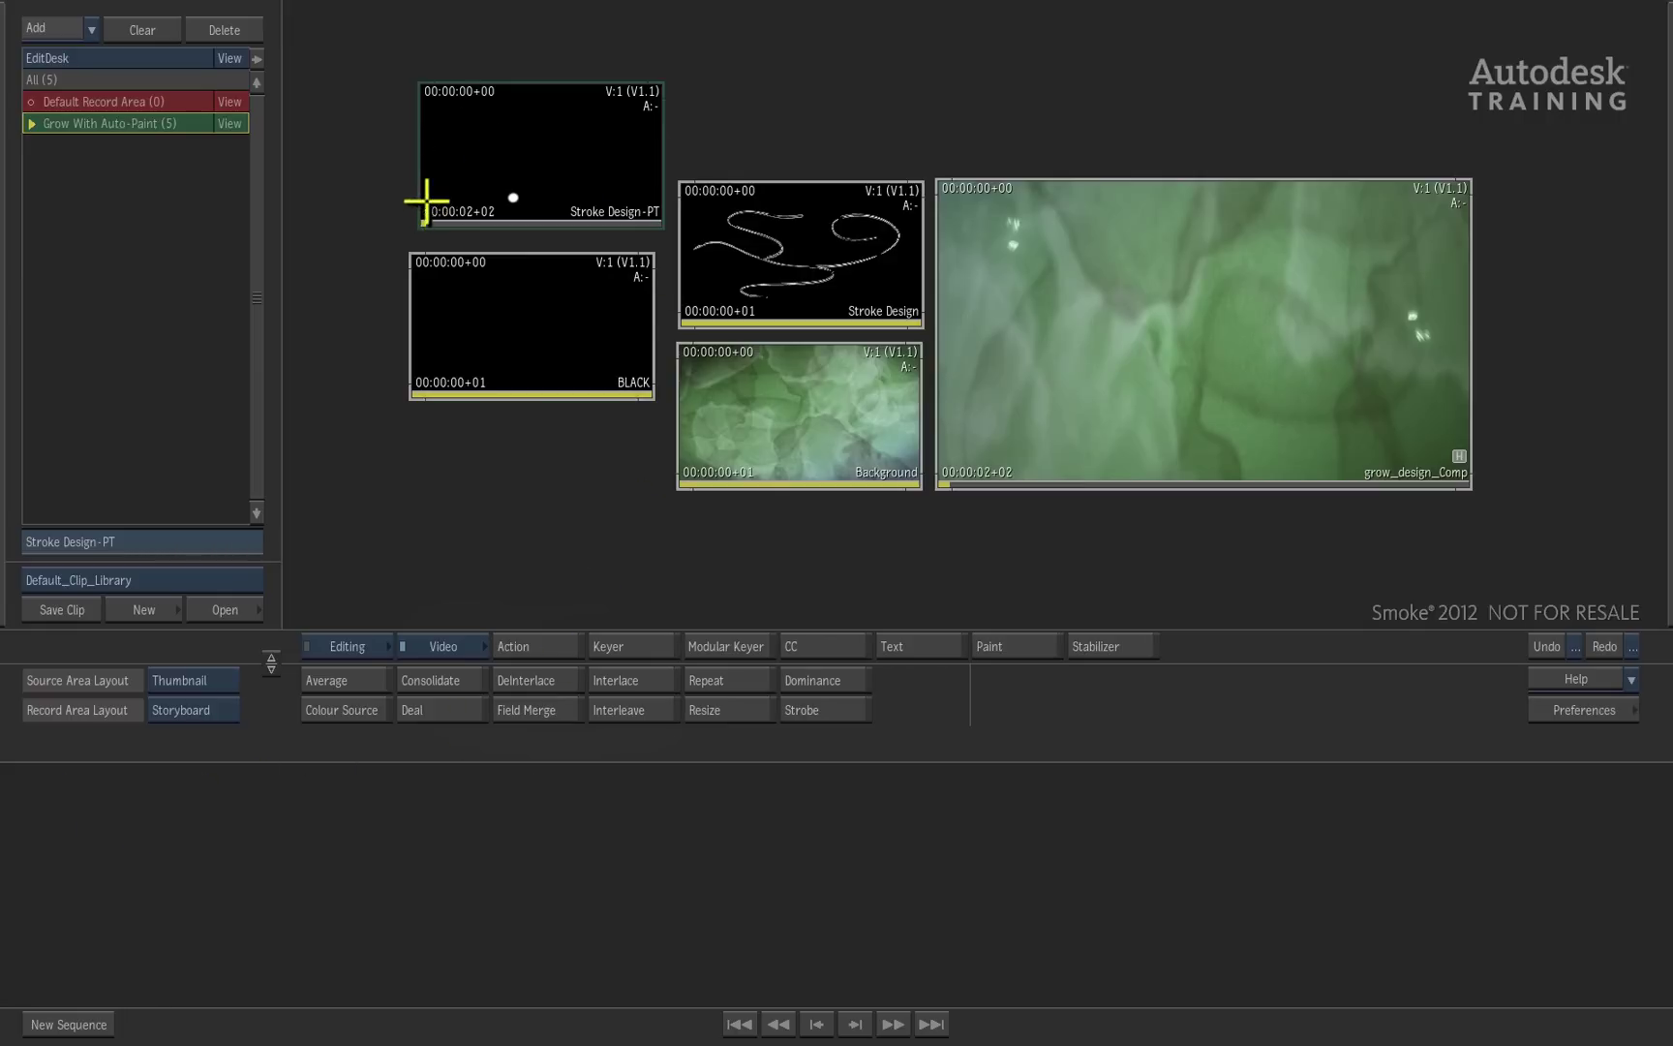
{"action": "left_click", "coordinate": [458, 129]}
{"action": "key", "text": "space"}
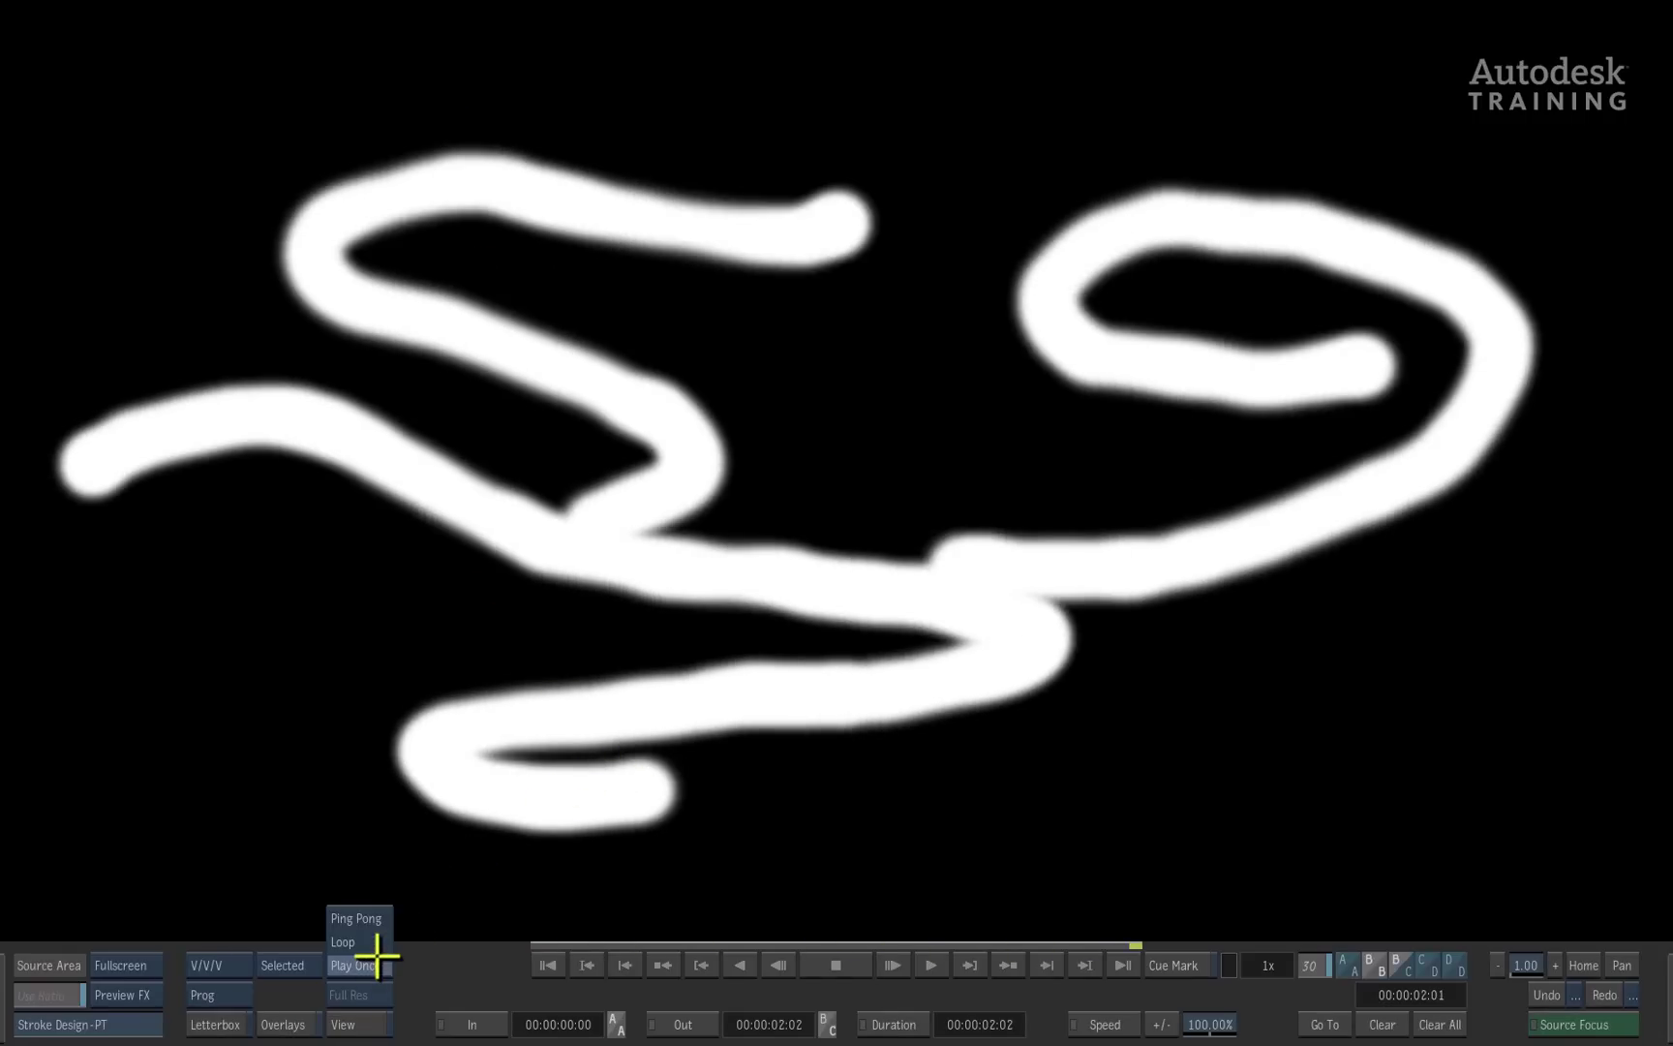
{"action": "mouse_move", "coordinate": [999, 914]}
{"action": "left_mouse_down"}
{"action": "mouse_move", "coordinate": [815, 938]}
{"action": "mouse_move", "coordinate": [475, 923]}
{"action": "mouse_move", "coordinate": [198, 951]}
{"action": "left_mouse_up"}
{"action": "key", "text": "Escape"}
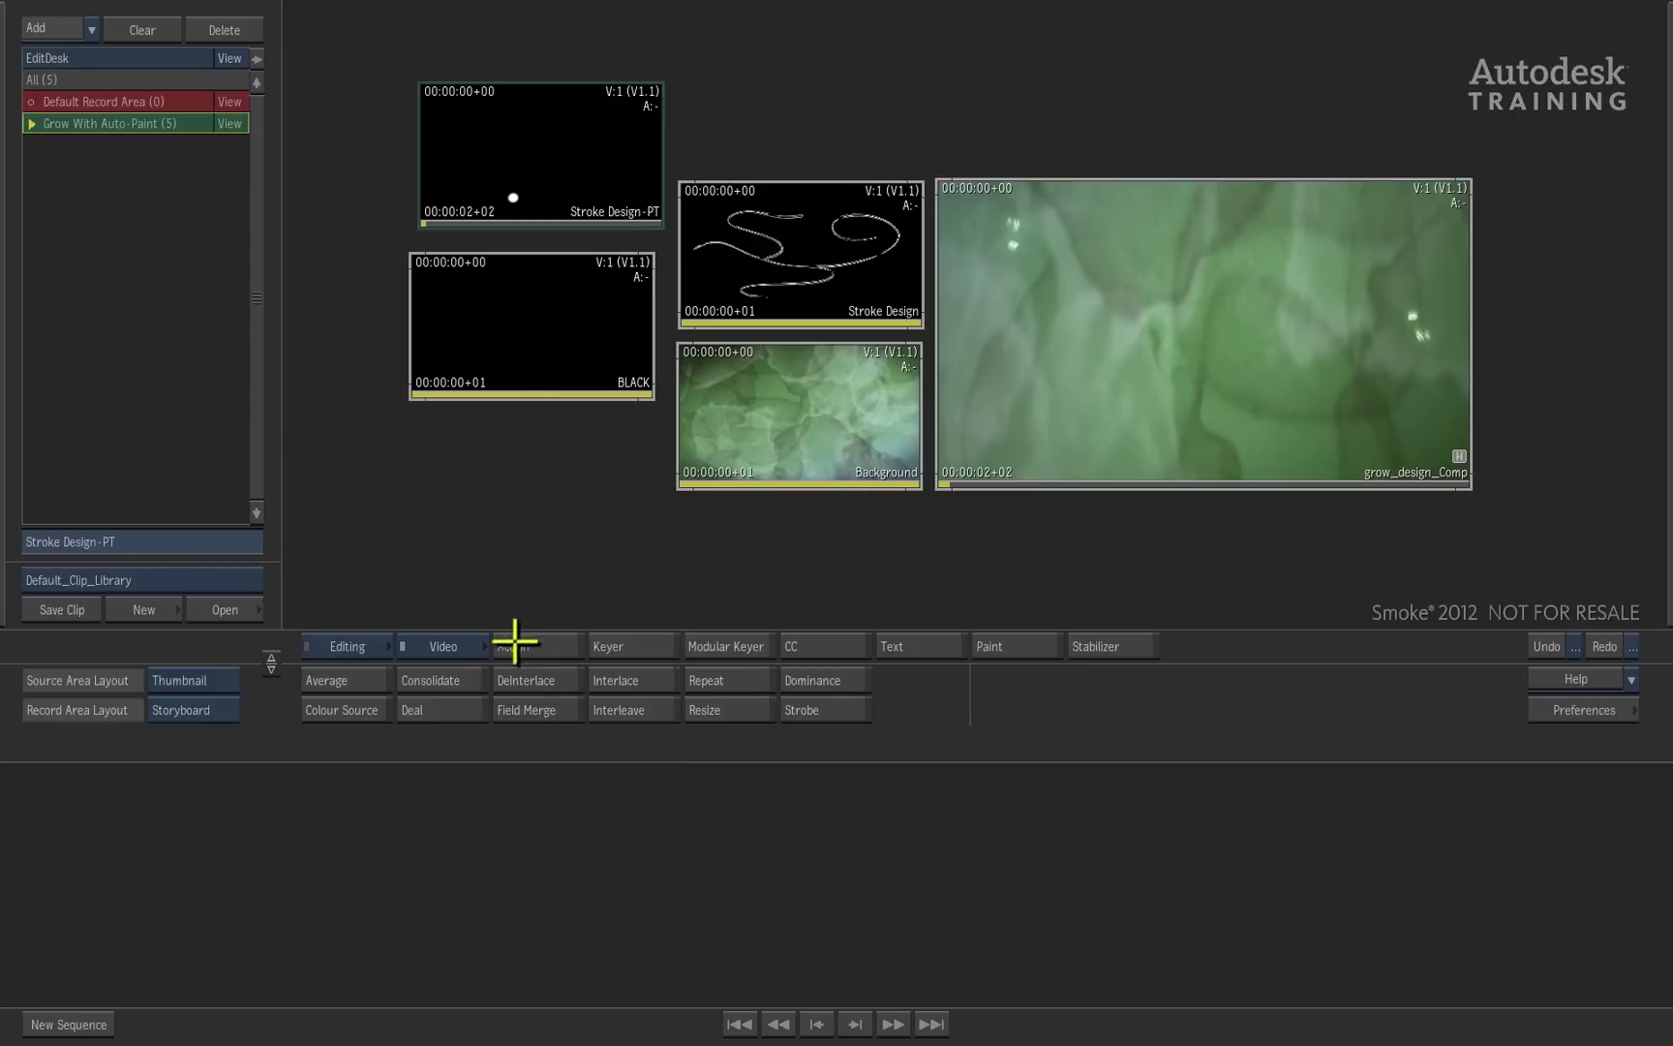
{"action": "left_click", "coordinate": [795, 209]}
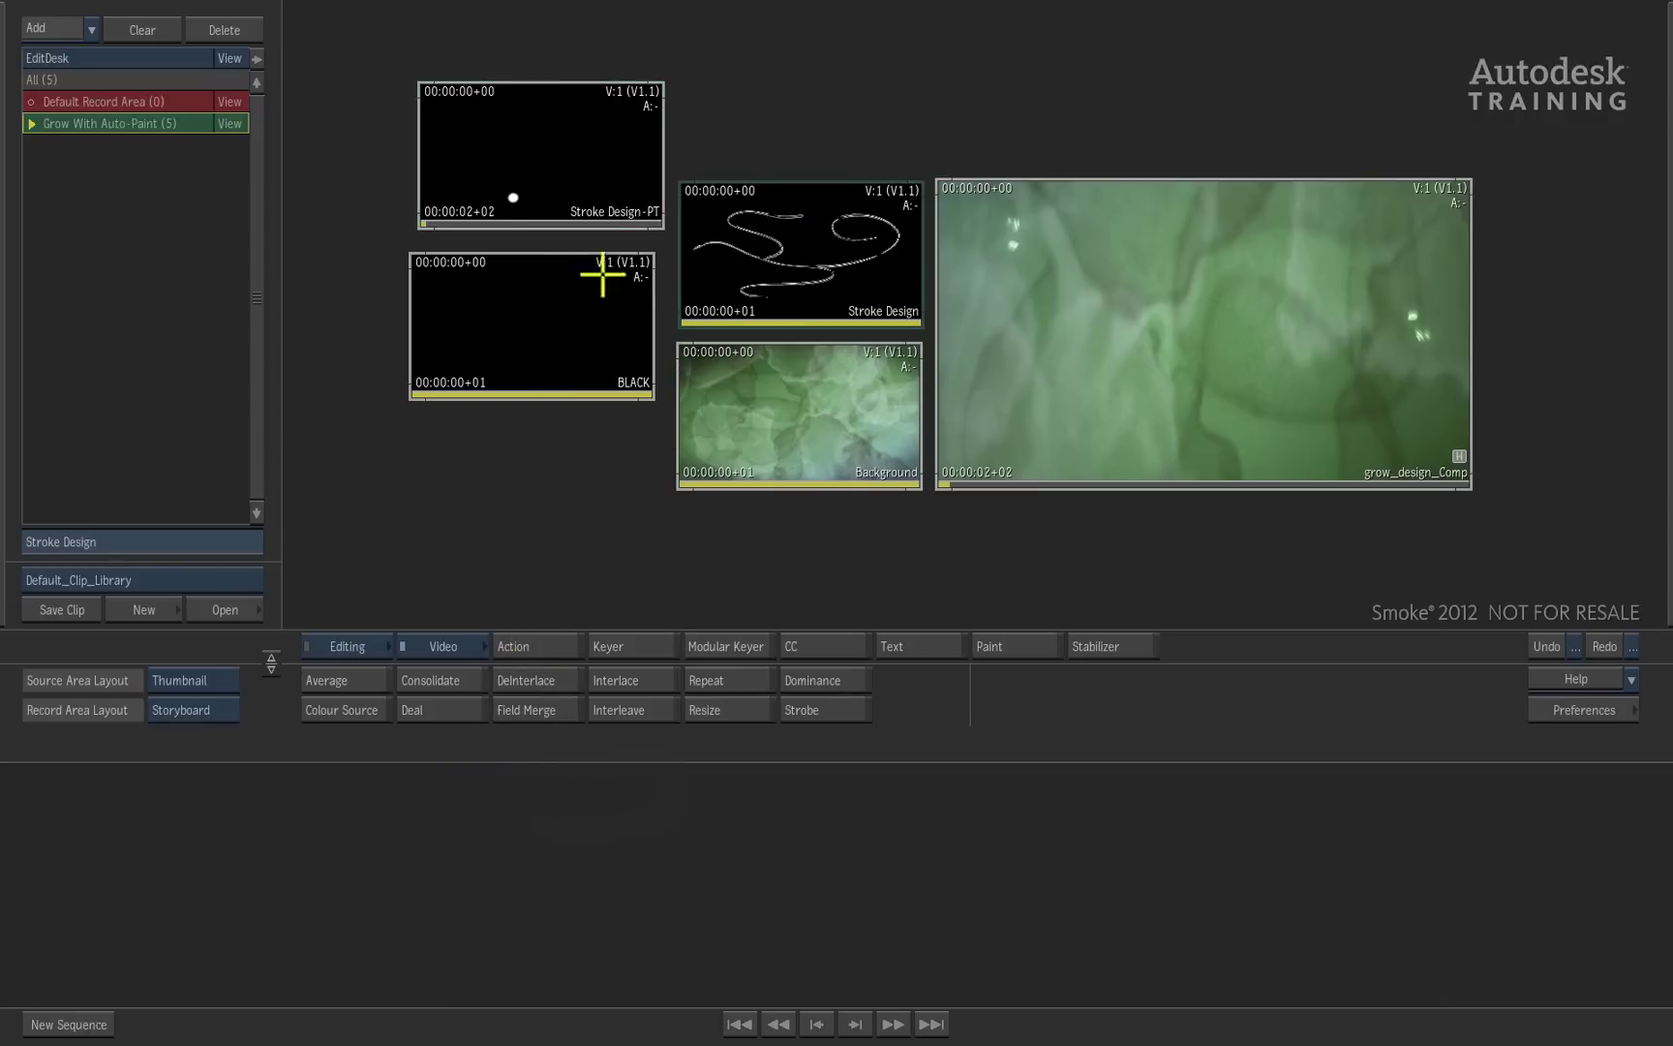
{"action": "left_click_drag", "start_coordinate": [431, 203], "coordinate": [553, 224]}
{"action": "mouse_move", "coordinate": [412, 191]}
{"action": "left_mouse_down"}
{"action": "mouse_move", "coordinate": [698, 179]}
{"action": "mouse_move", "coordinate": [375, 220]}
{"action": "left_mouse_up"}
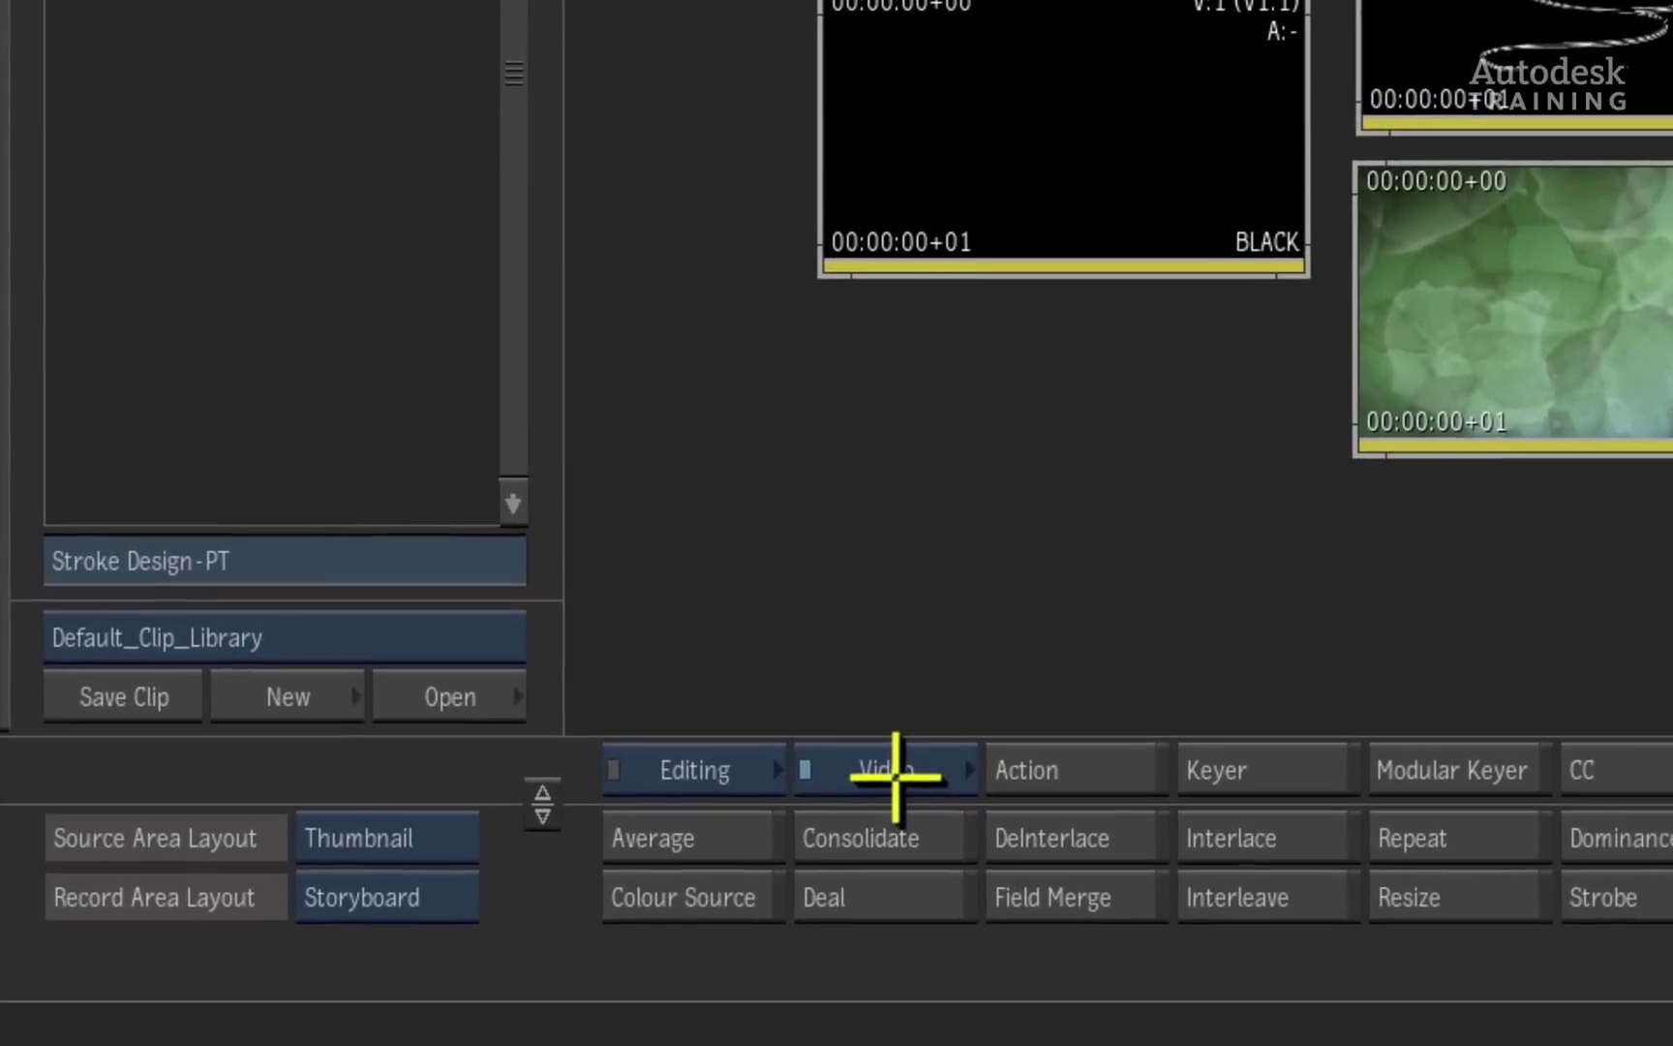
- Choose Blend & Comp from the Flame FX effects with the Front1/Front2 input layout
{"action": "left_click", "coordinate": [449, 648]}
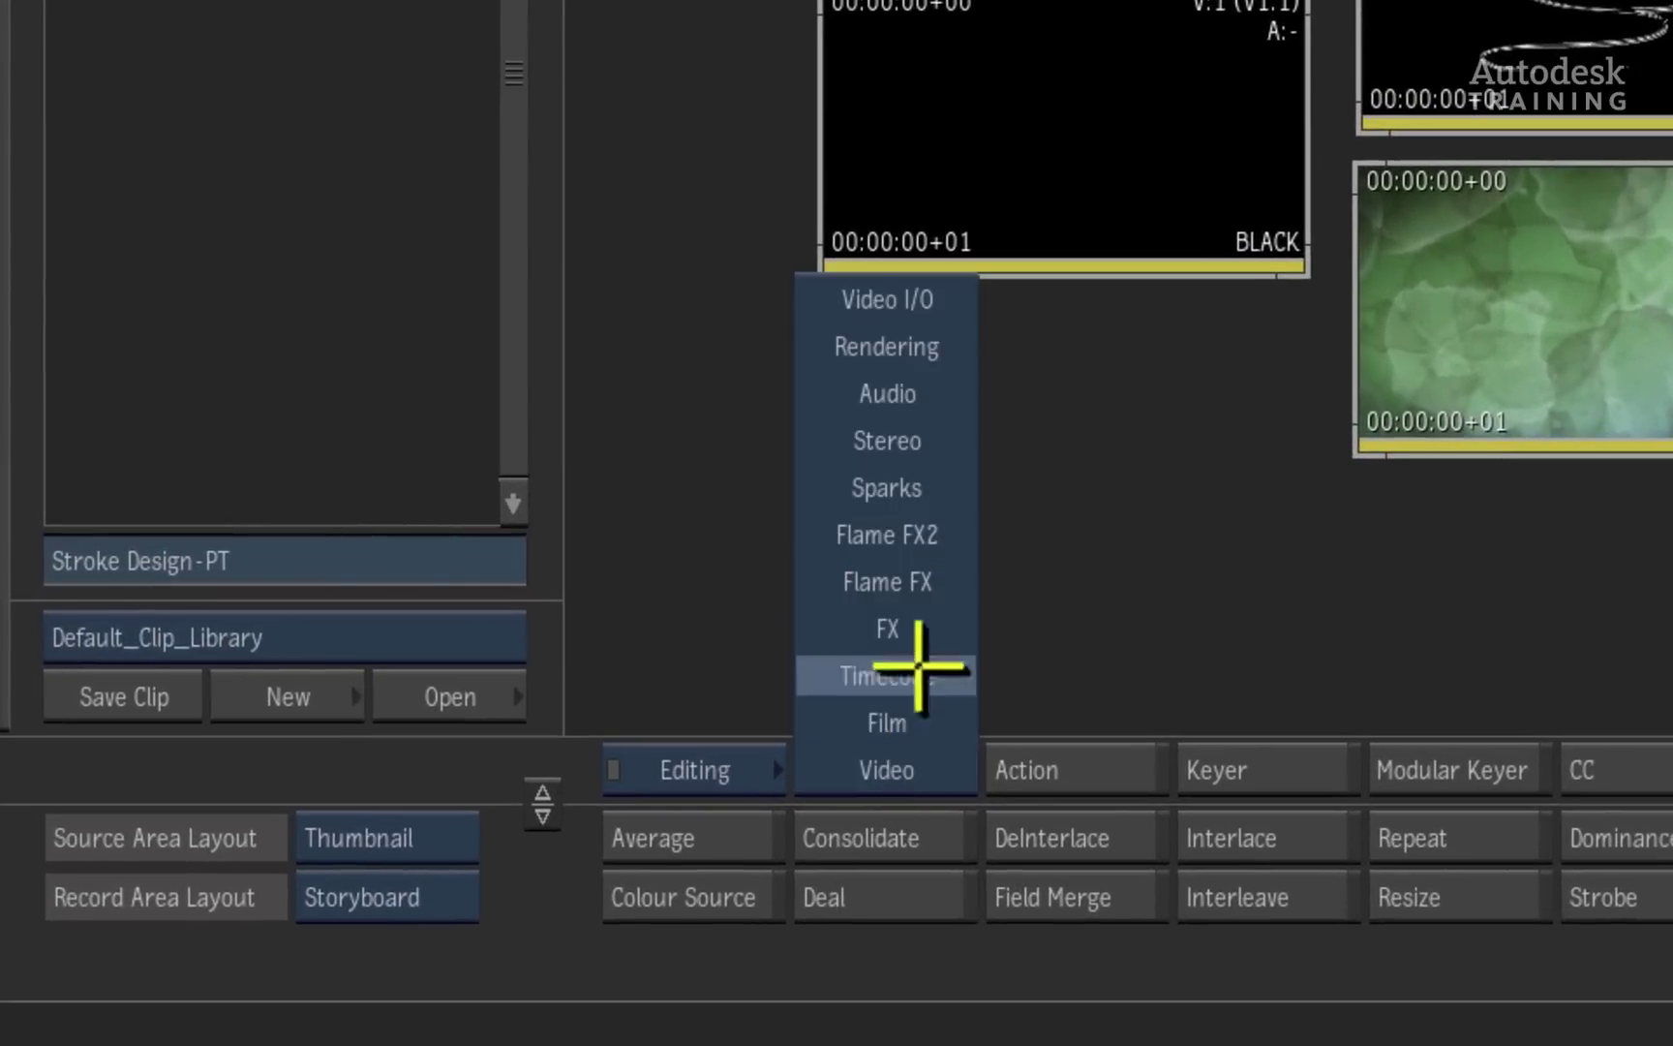
{"action": "left_click", "coordinate": [935, 579]}
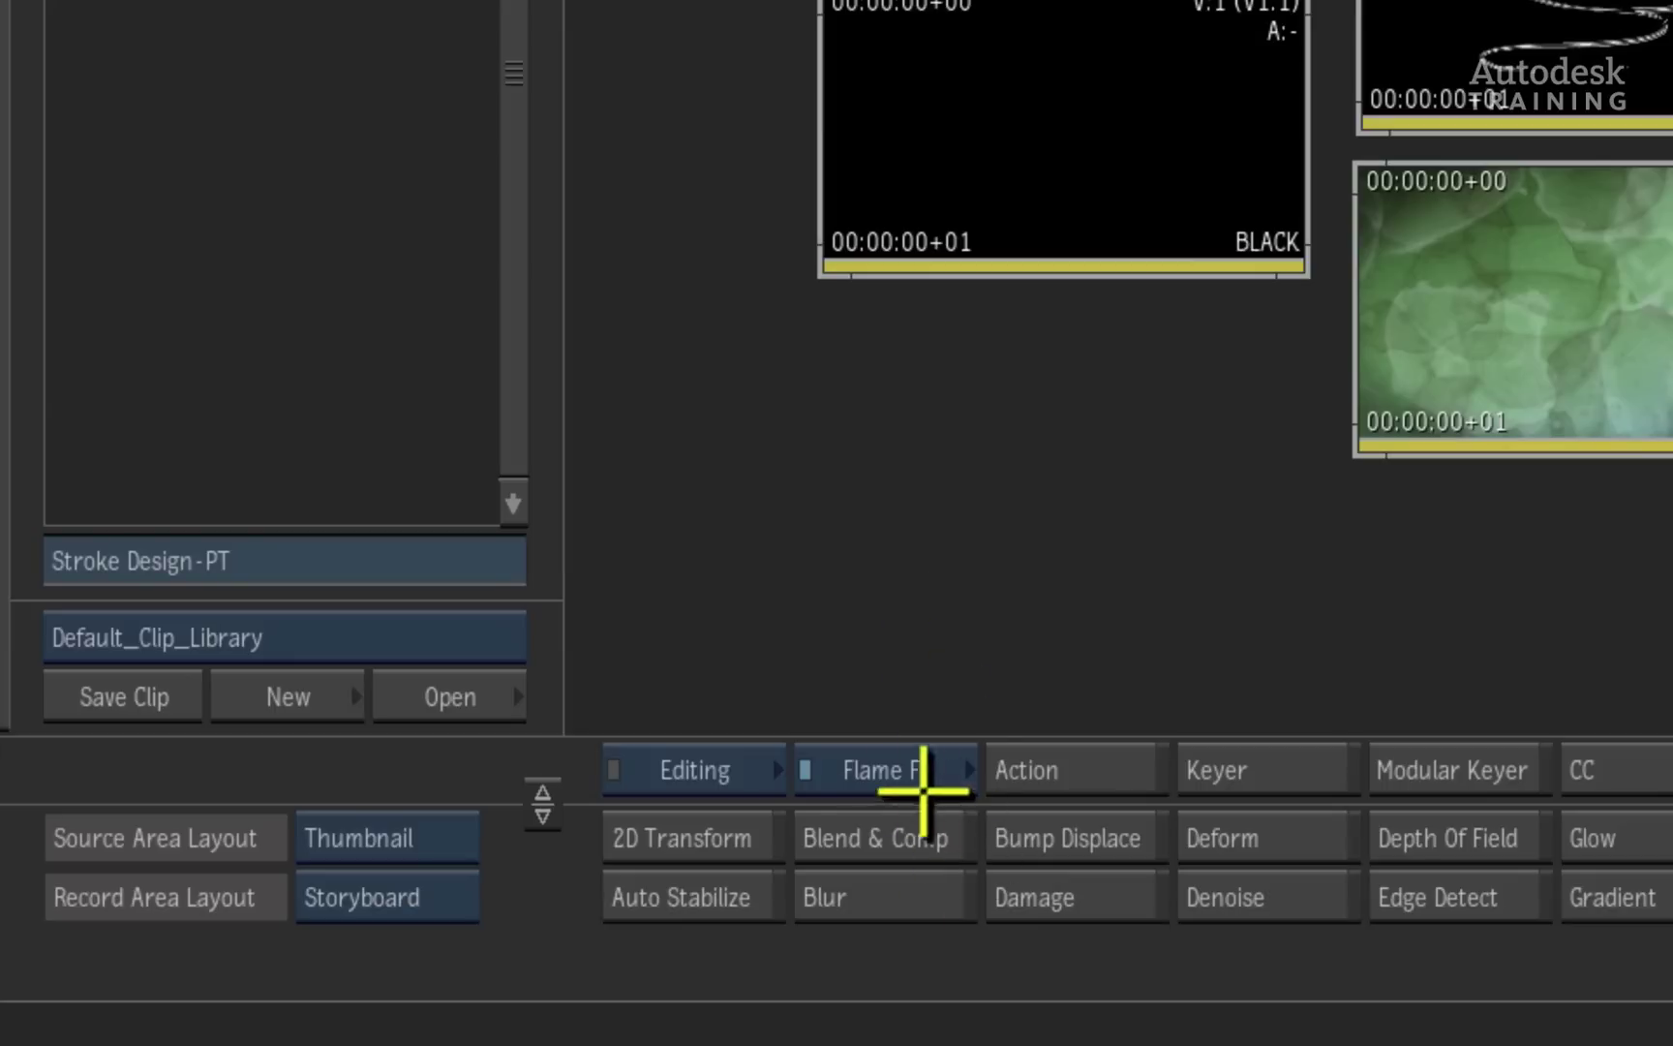
{"action": "left_click", "coordinate": [949, 834]}
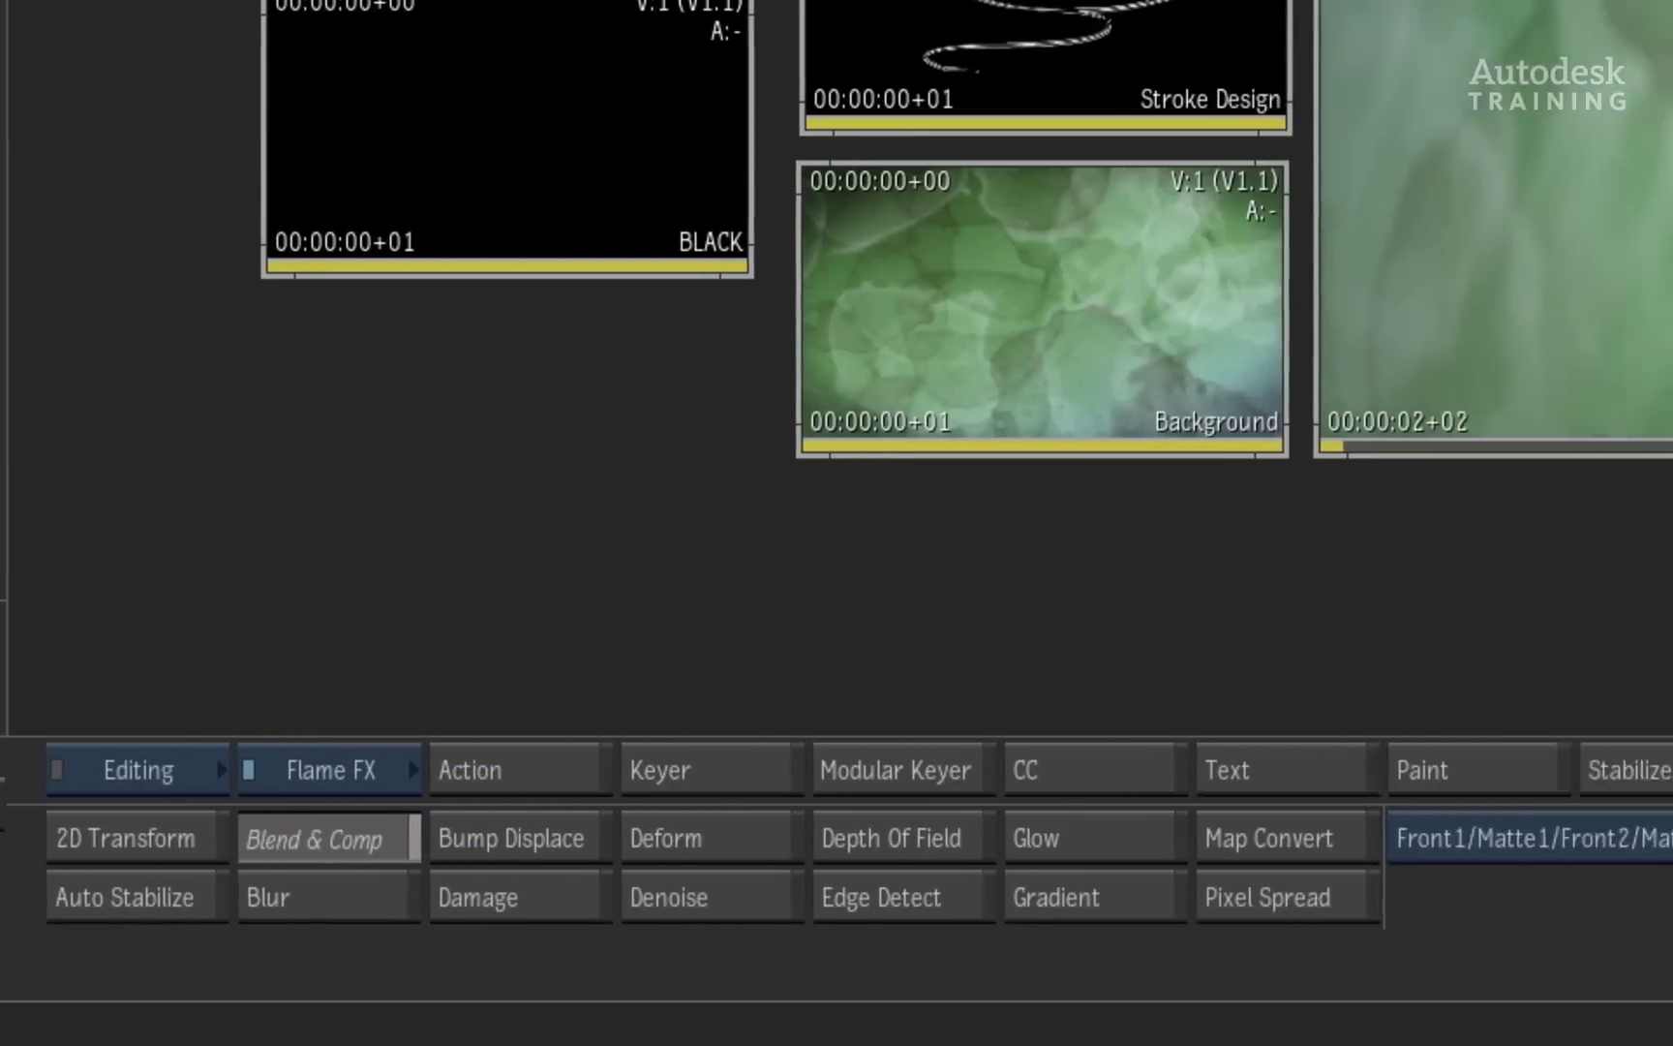
{"action": "left_click", "coordinate": [1549, 838]}
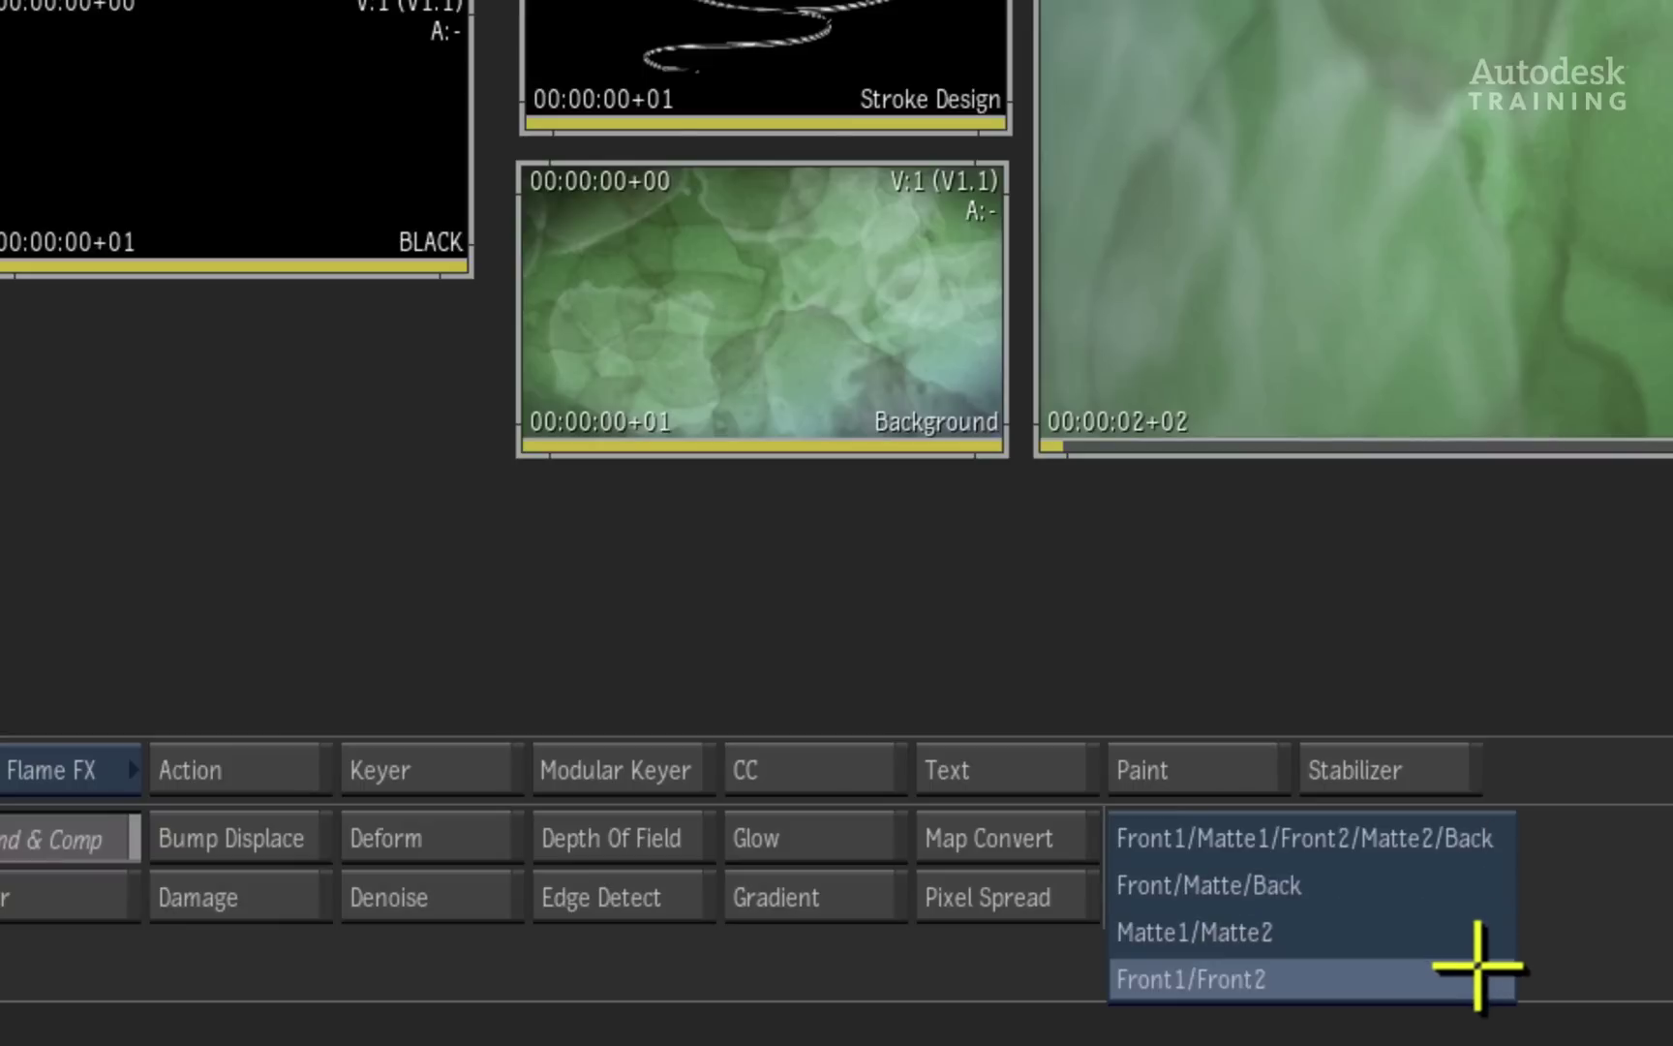
{"action": "left_click", "coordinate": [1477, 966]}
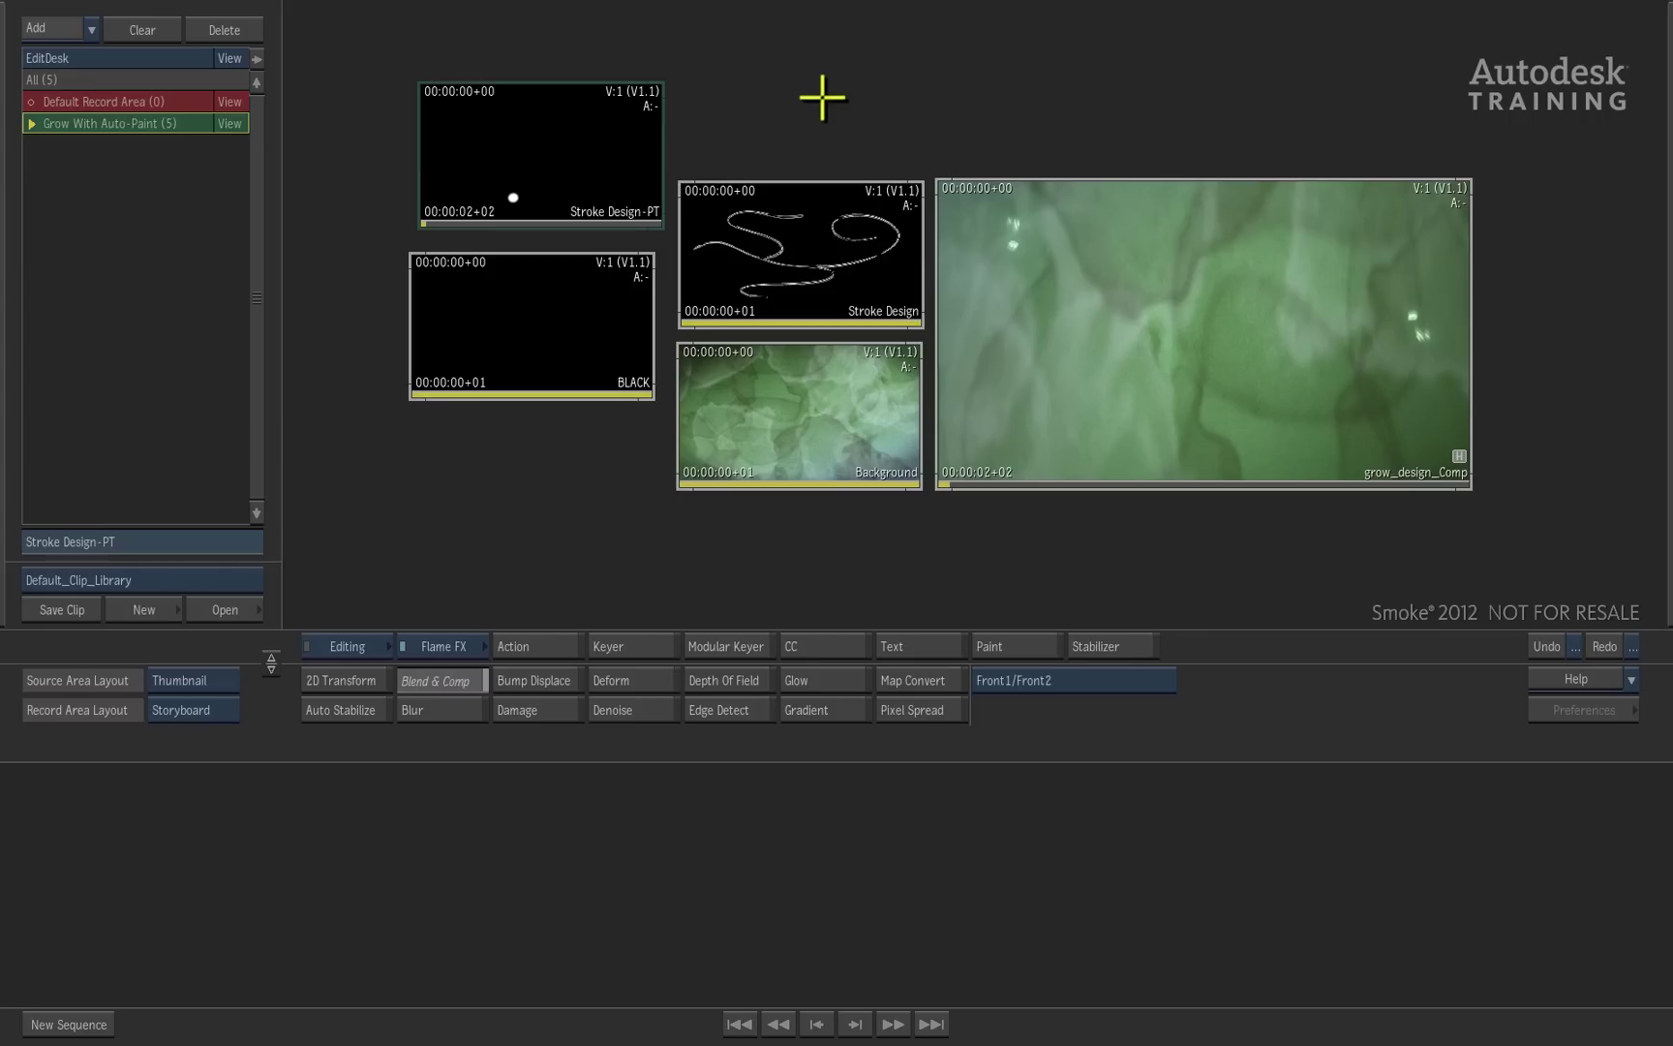
- Load the clips into Blend & Comp, set the Blend Mode to Multiply, and process all 50 frames
{"action": "left_click", "coordinate": [822, 98]}
{"action": "mouse_move", "coordinate": [626, 818]}
{"action": "left_mouse_down"}
{"action": "mouse_move", "coordinate": [1051, 799]}
{"action": "mouse_move", "coordinate": [579, 785]}
{"action": "mouse_move", "coordinate": [516, 804]}
{"action": "left_mouse_up"}
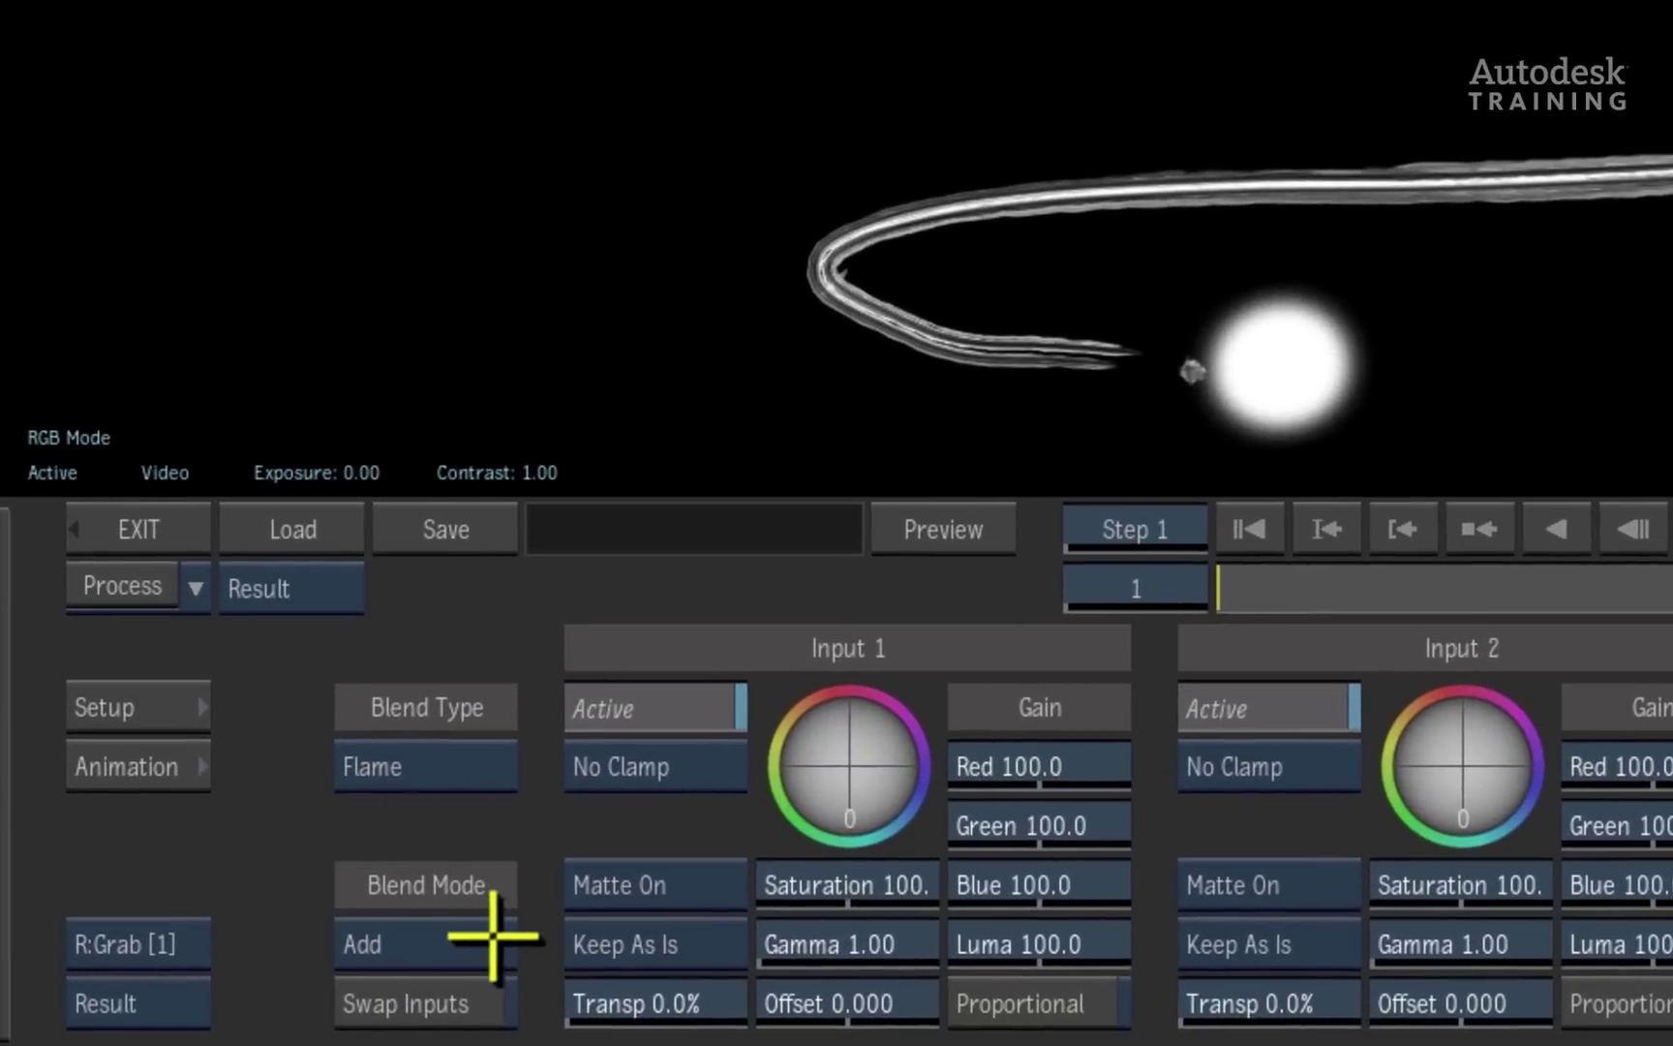
{"action": "left_click", "coordinate": [474, 944]}
{"action": "left_click", "coordinate": [485, 750]}
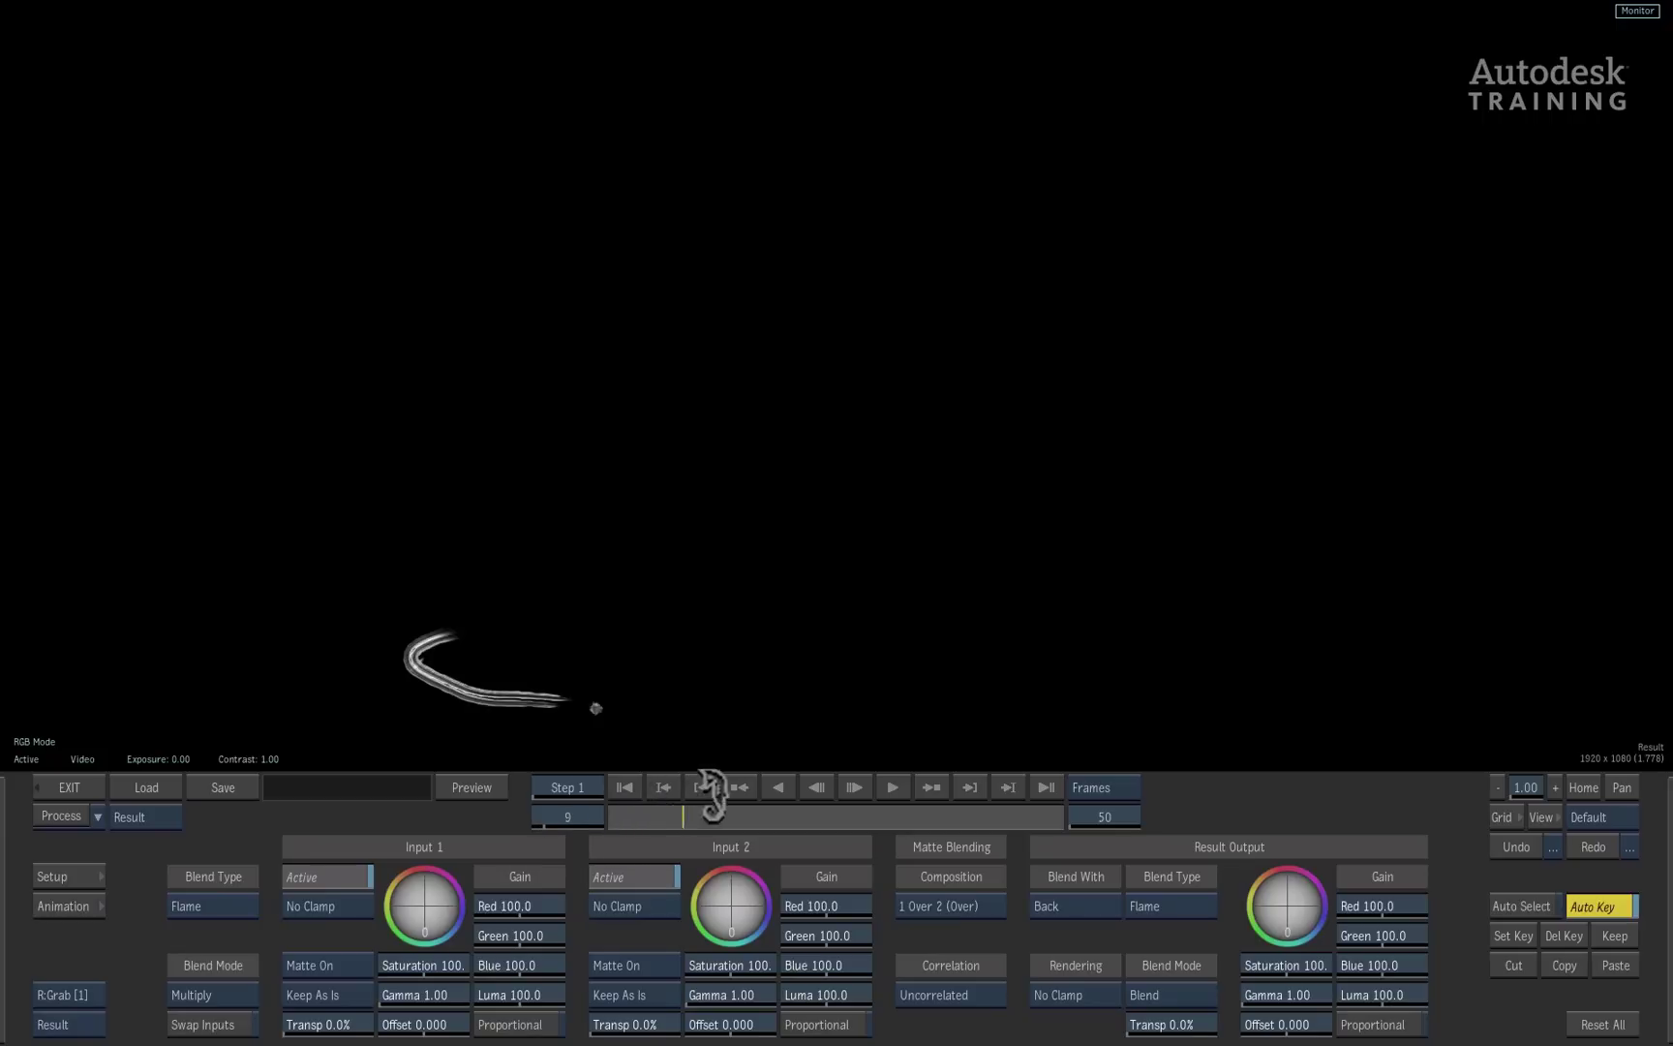
{"action": "mouse_move", "coordinate": [712, 794]}
{"action": "left_mouse_down"}
{"action": "mouse_move", "coordinate": [1102, 788]}
{"action": "mouse_move", "coordinate": [836, 806]}
{"action": "mouse_move", "coordinate": [629, 795]}
{"action": "mouse_move", "coordinate": [927, 784]}
{"action": "mouse_move", "coordinate": [375, 791]}
{"action": "left_mouse_up"}
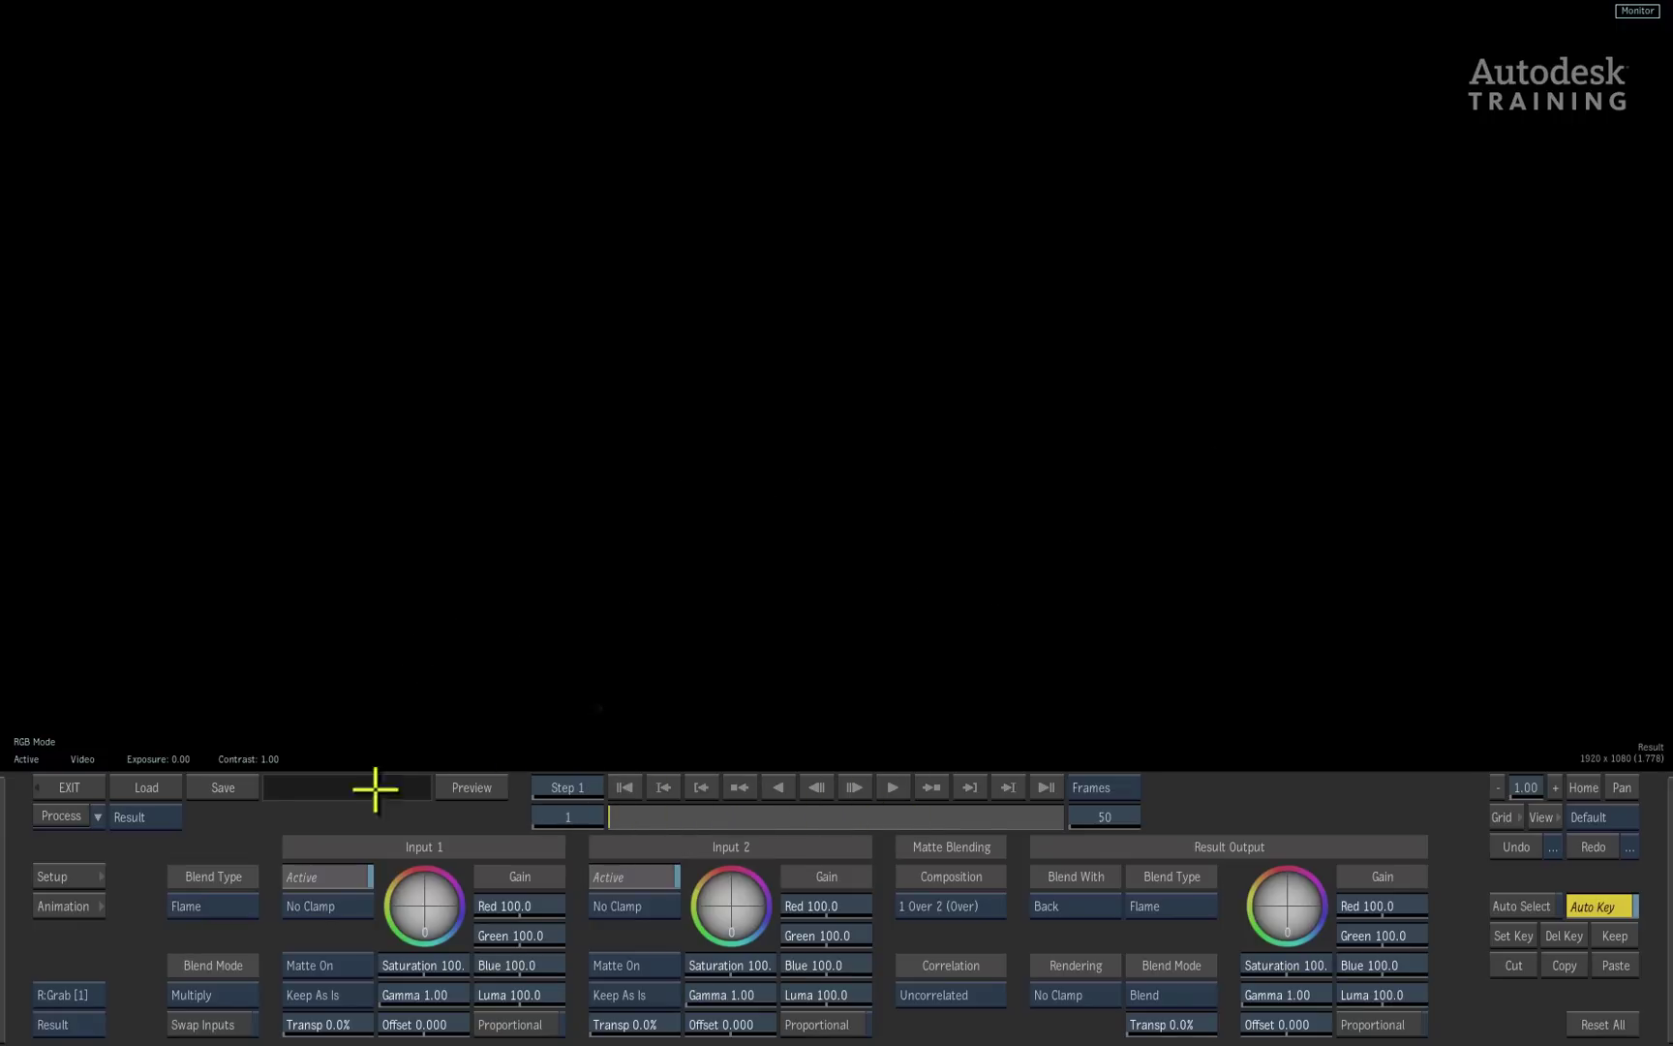
{"action": "left_click", "coordinate": [68, 816]}
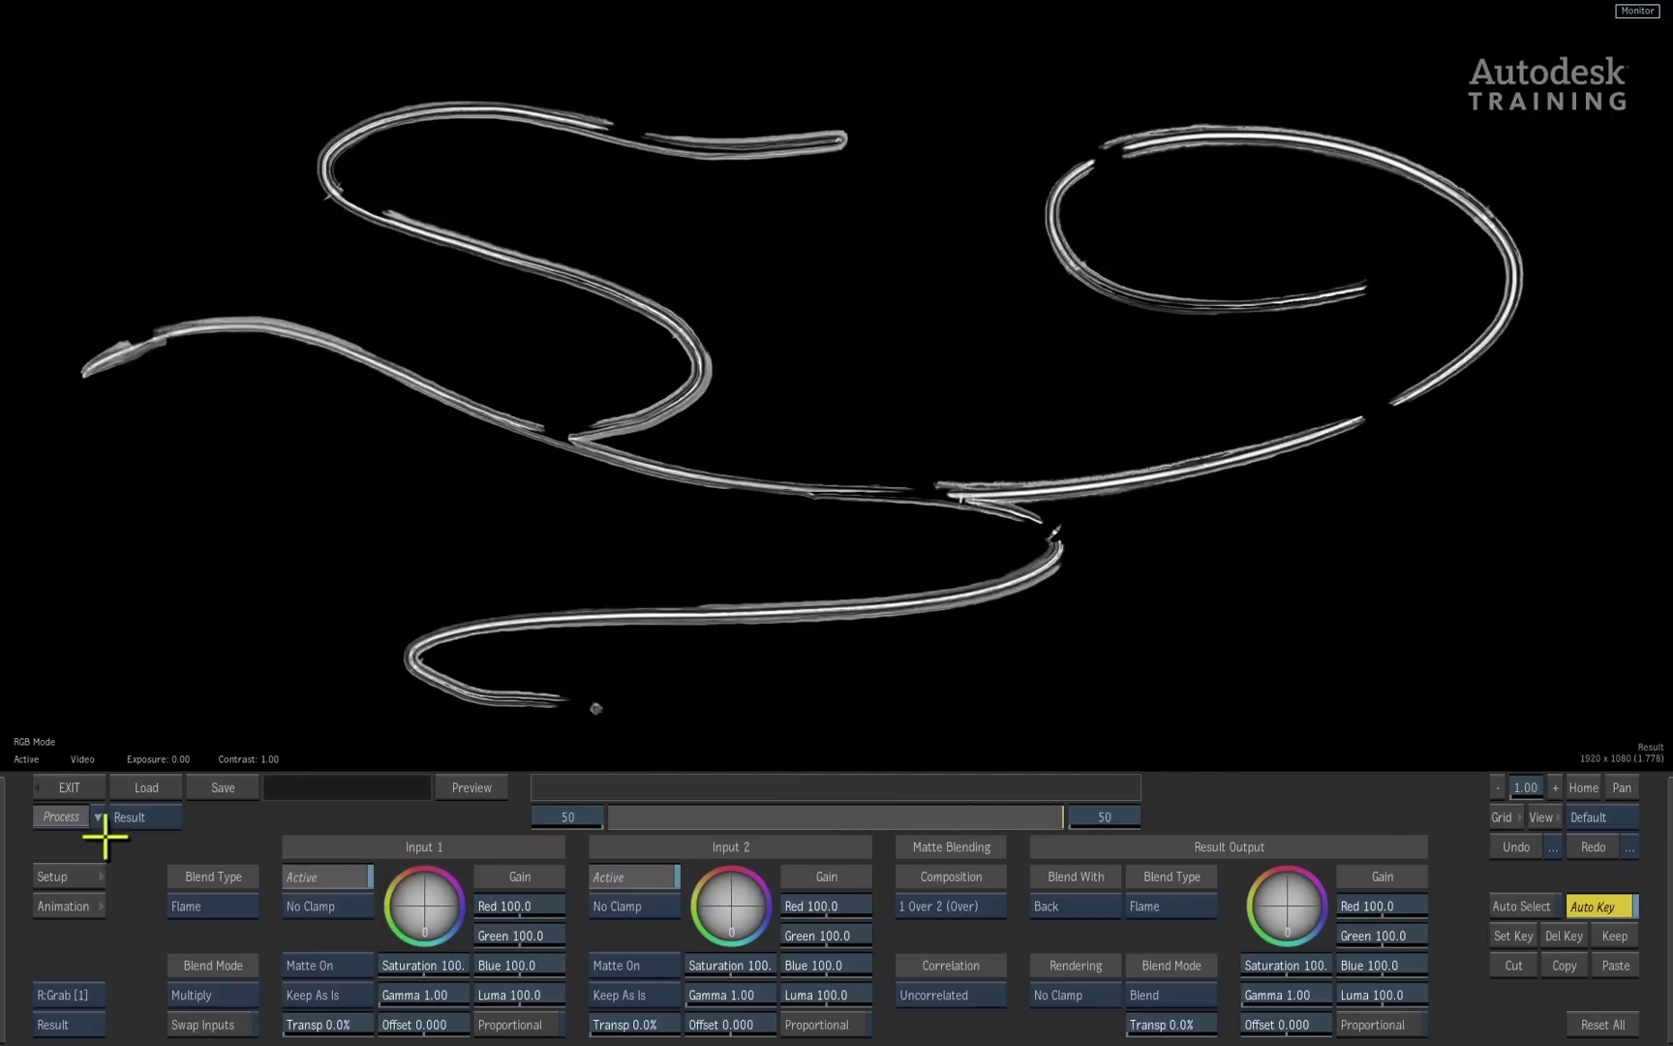
- Leave Blend & Comp and play grow_design_Comp full screen in the Player
{"action": "left_click", "coordinate": [72, 782]}
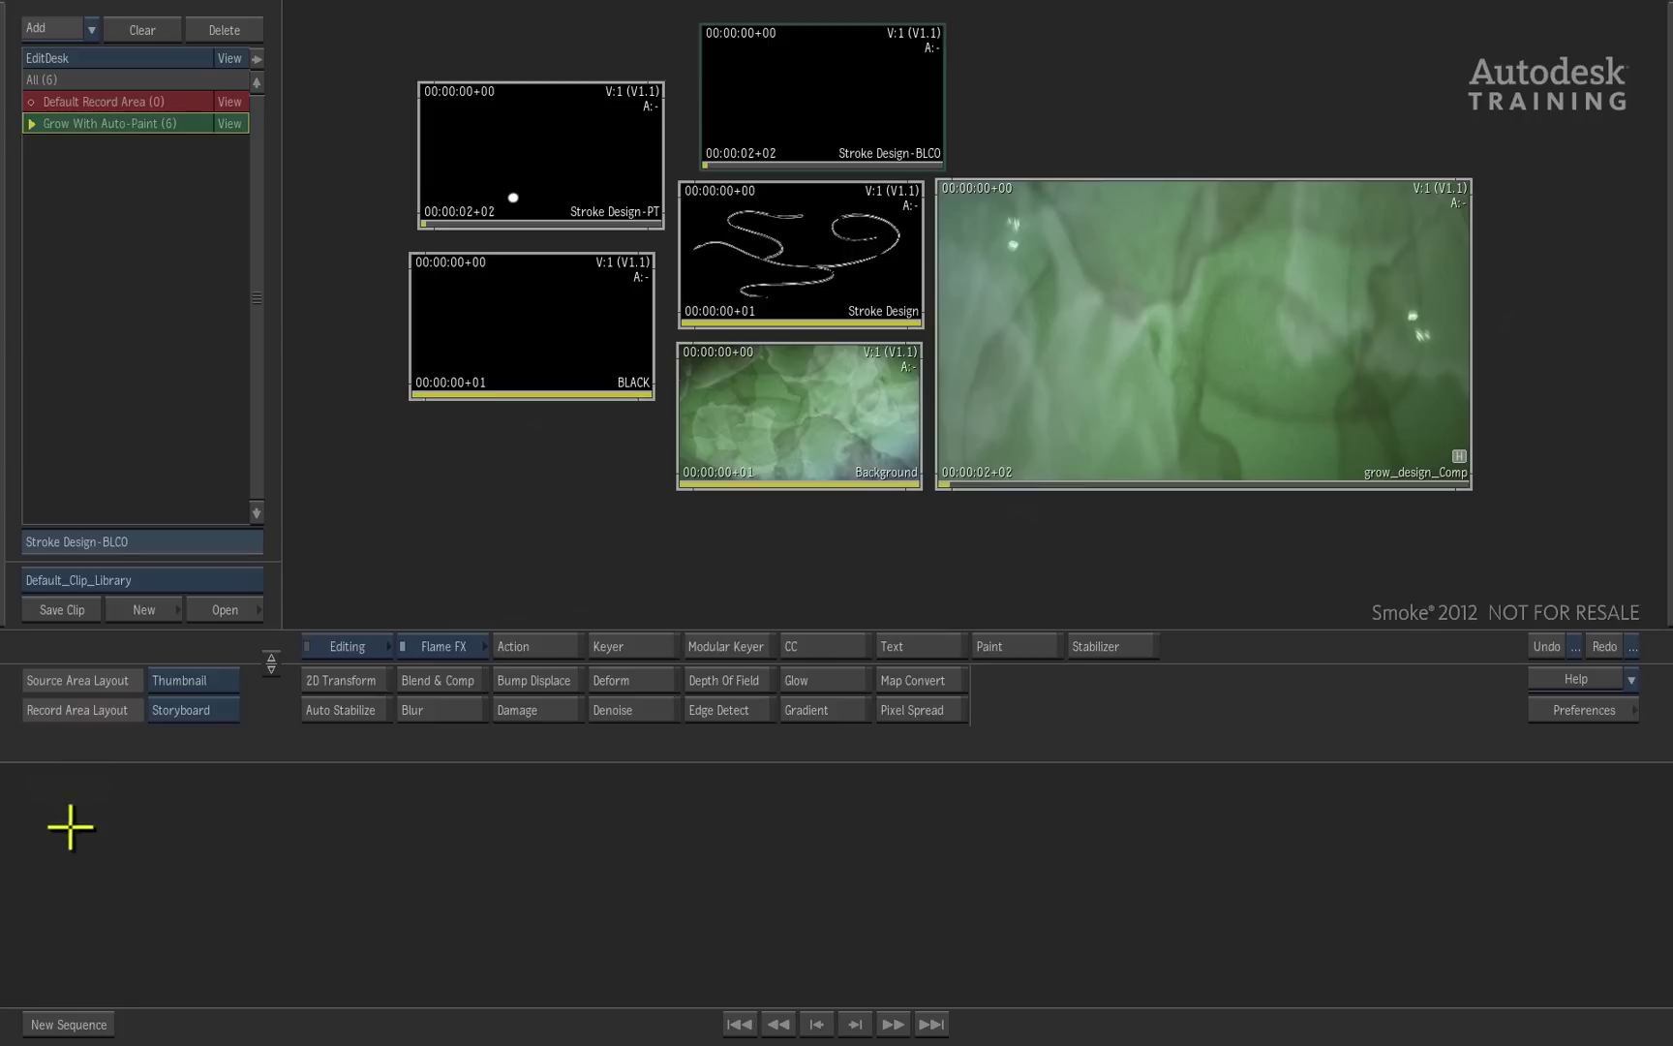
{"action": "left_click", "coordinate": [1128, 347]}
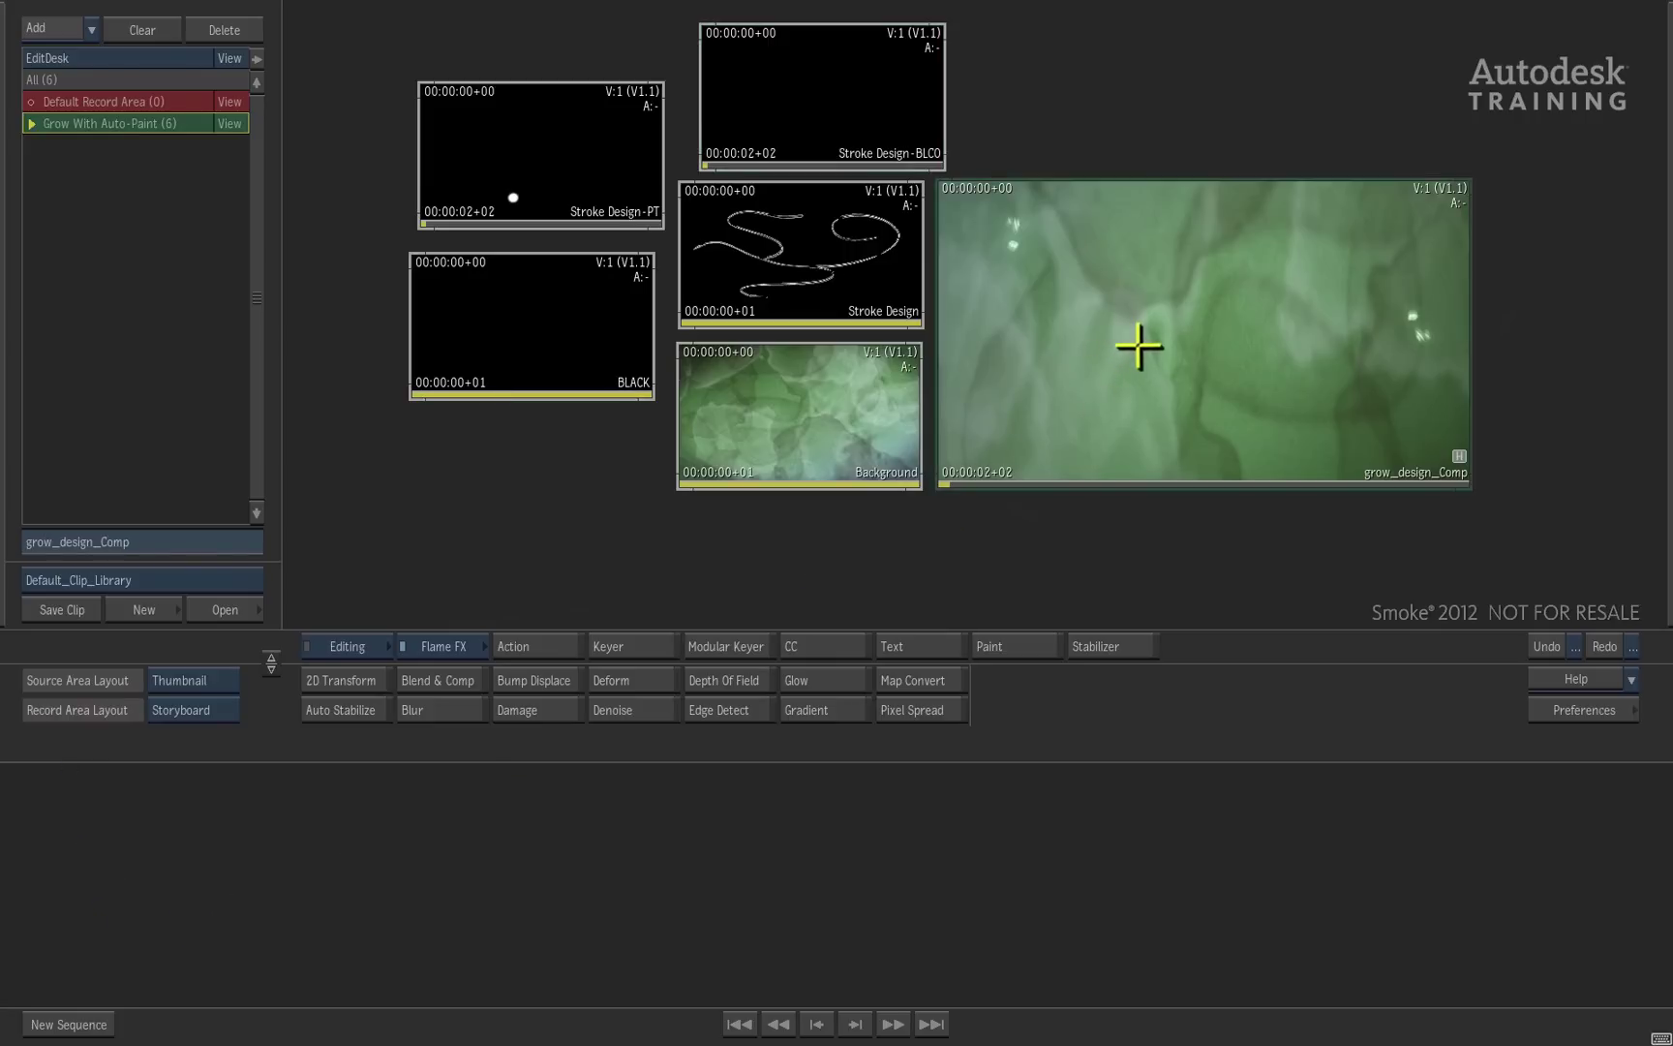
{"action": "double_click", "coordinate": [1133, 347]}
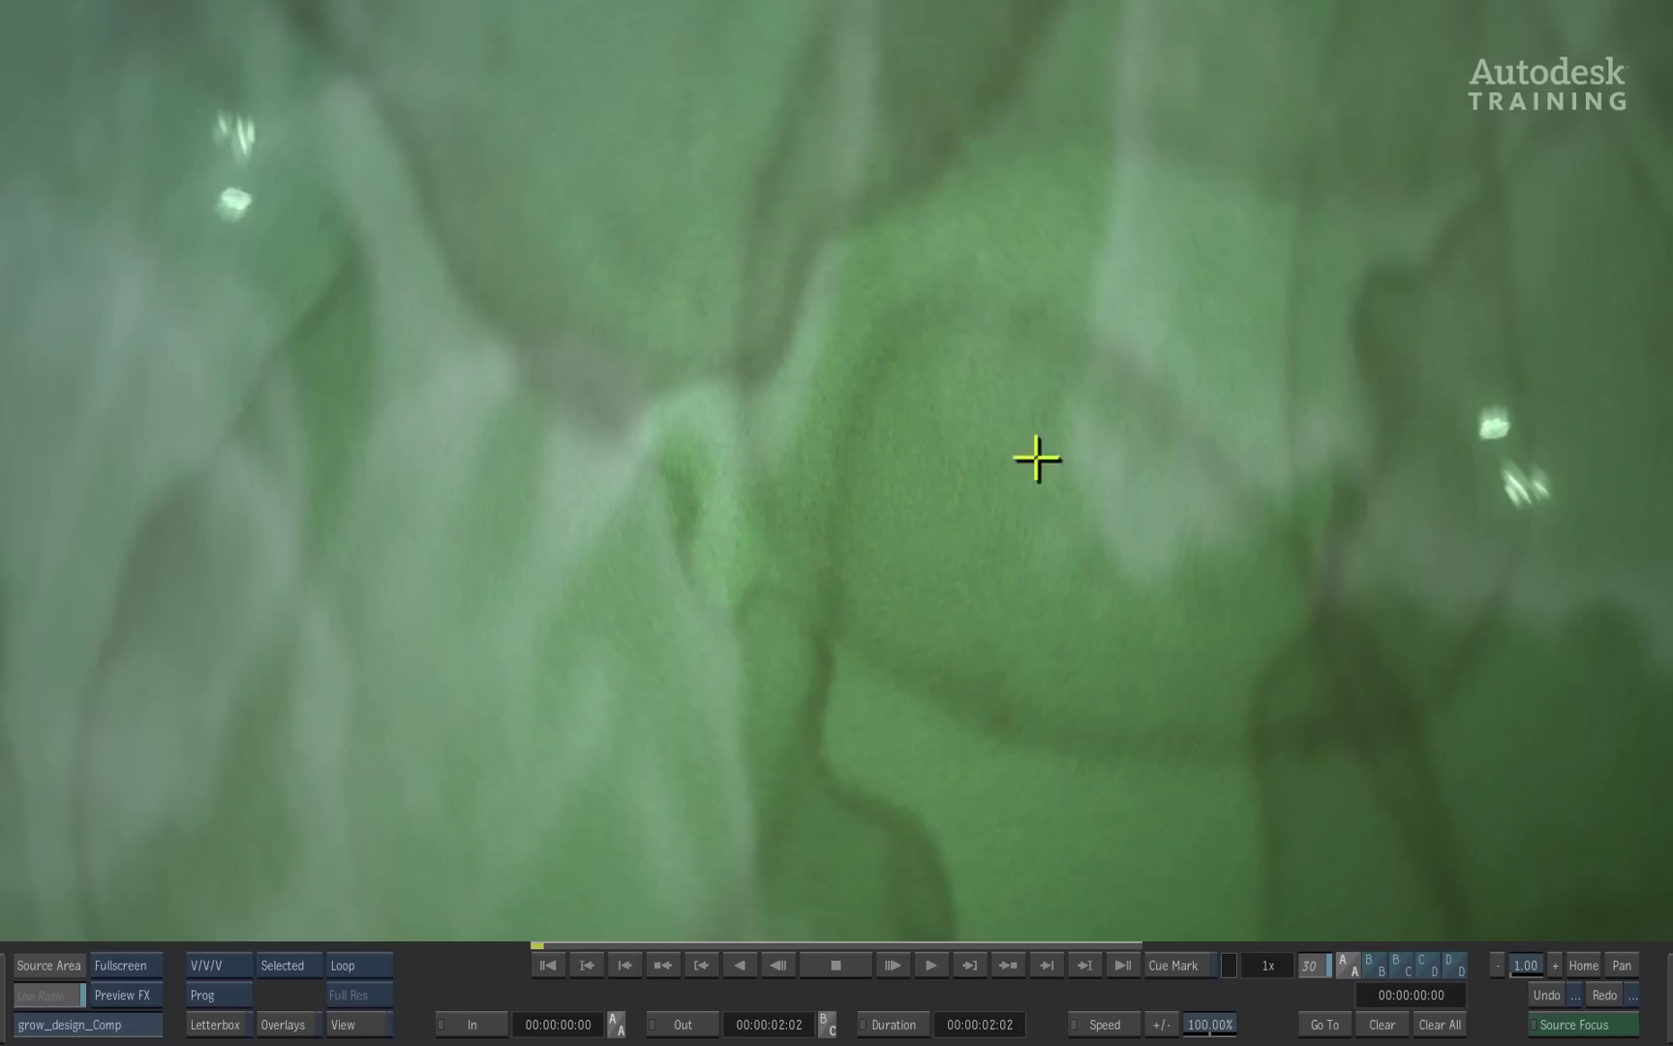
{"action": "left_click", "coordinate": [930, 963]}
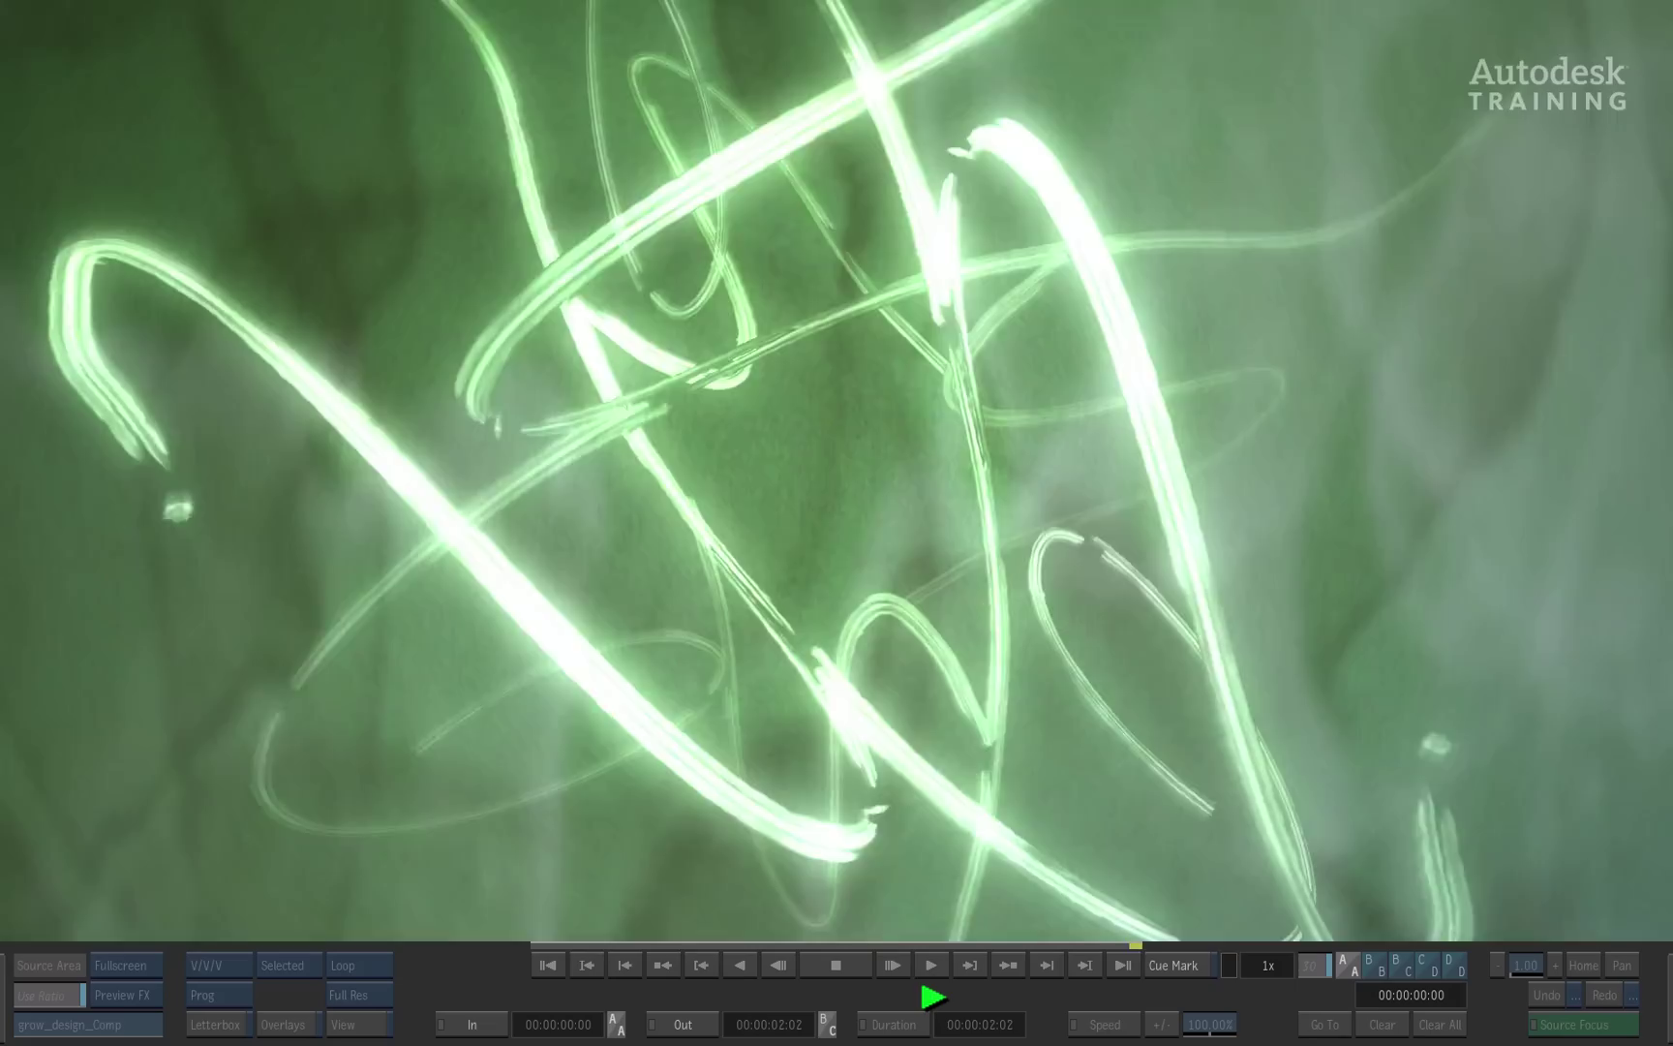